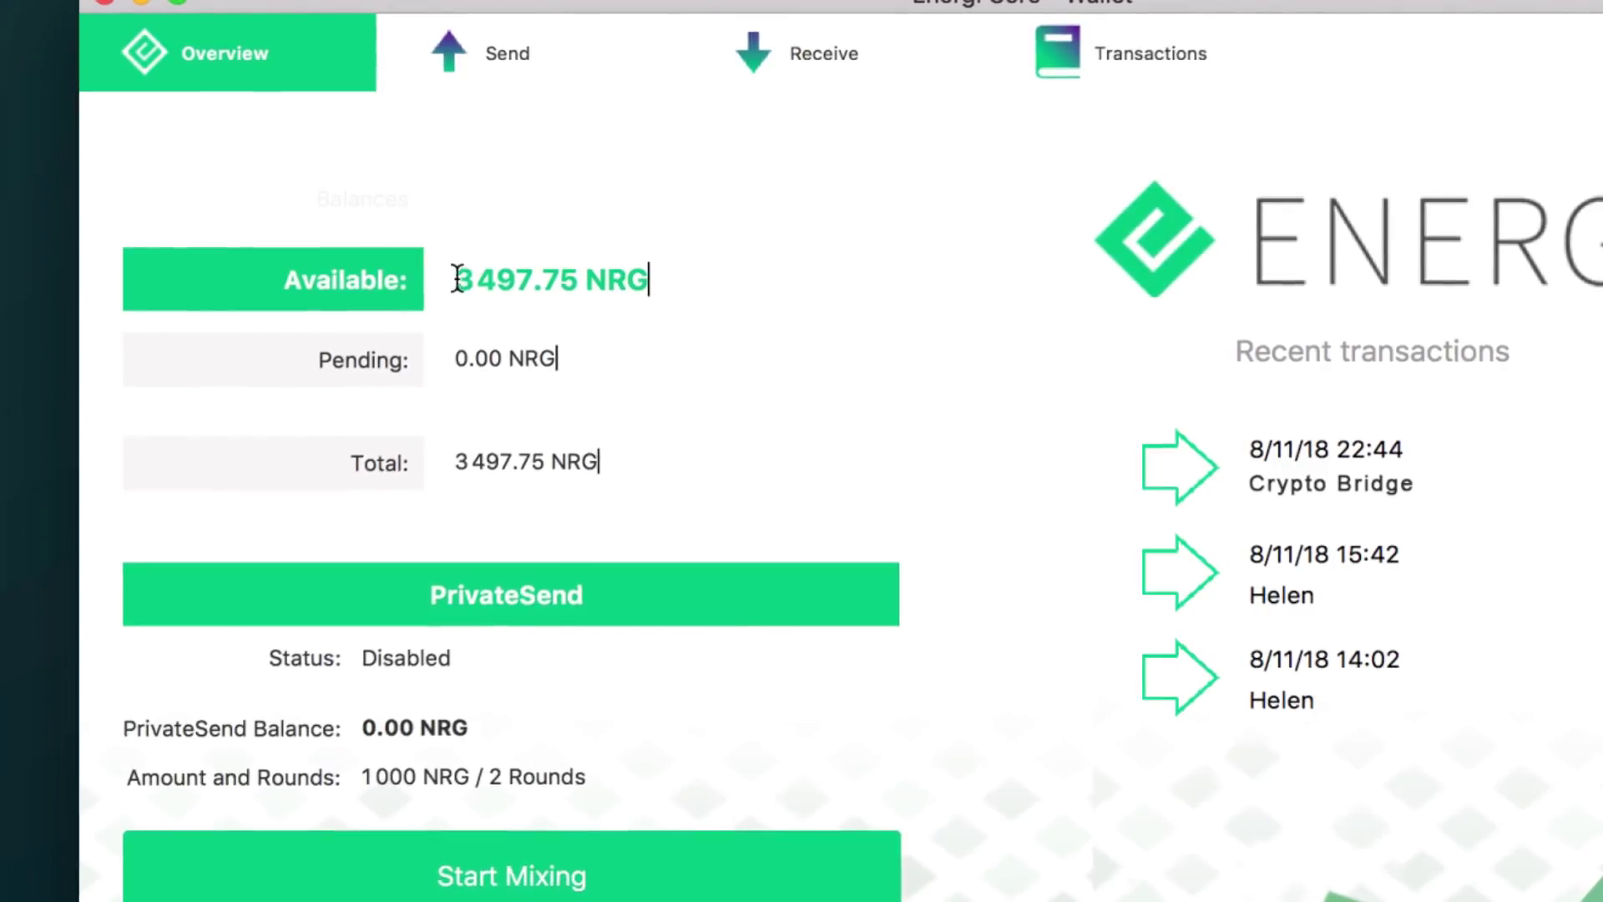
# Step: Check the Available balance figure and bring up the Send form
pyautogui.moveTo(506, 278); pyautogui.dragTo(734, 290)
pyautogui.click(672, 286)
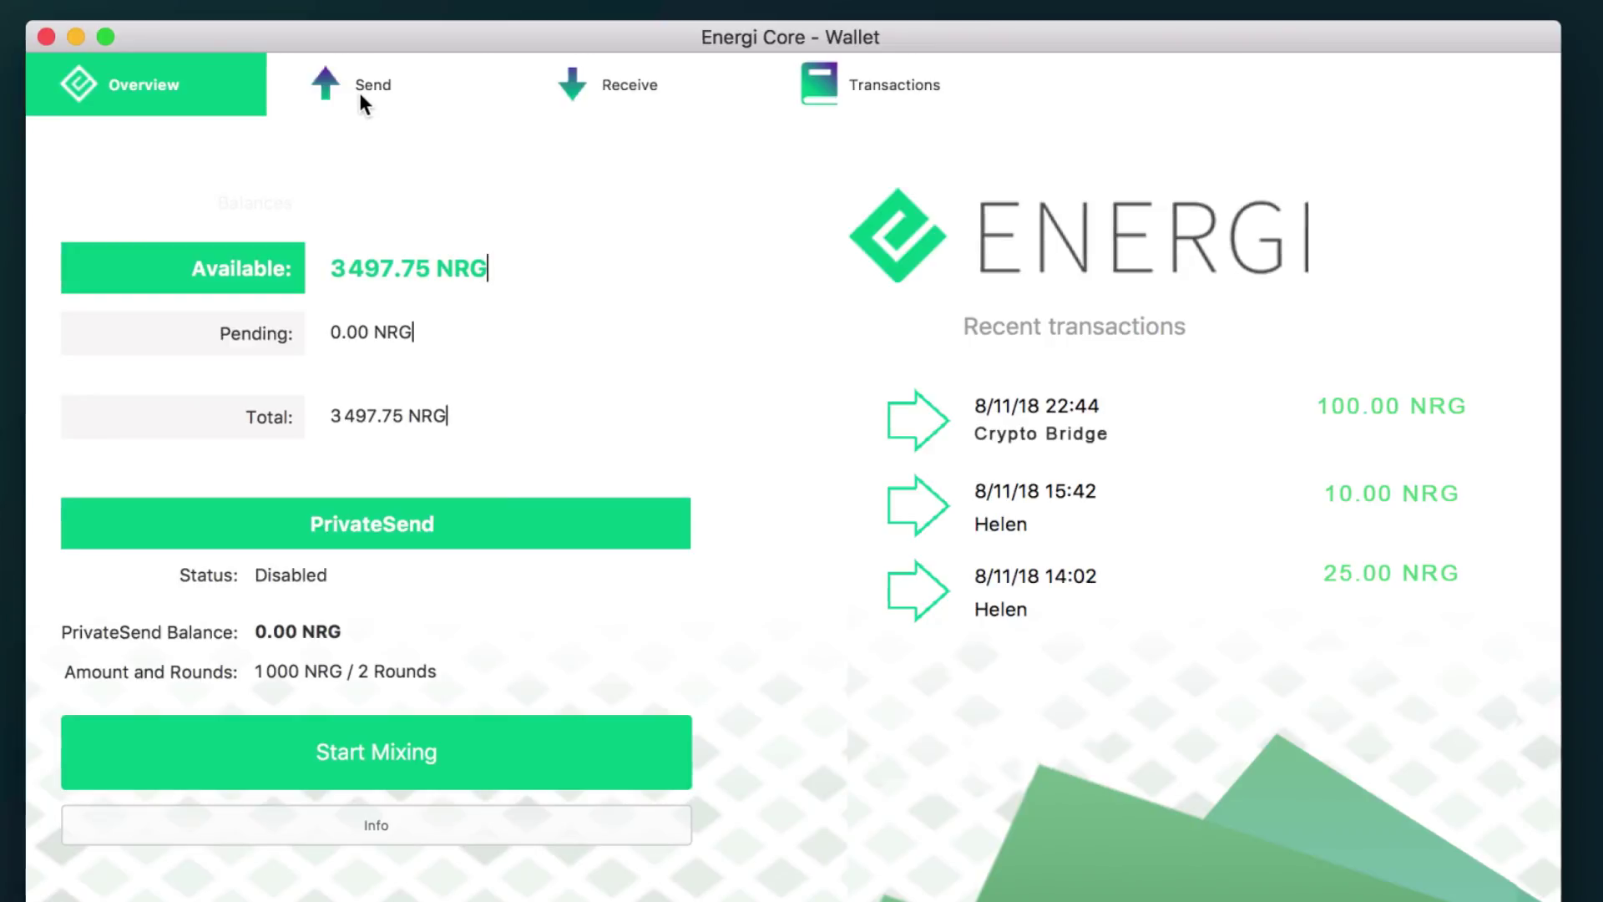
pyautogui.click(386, 105)
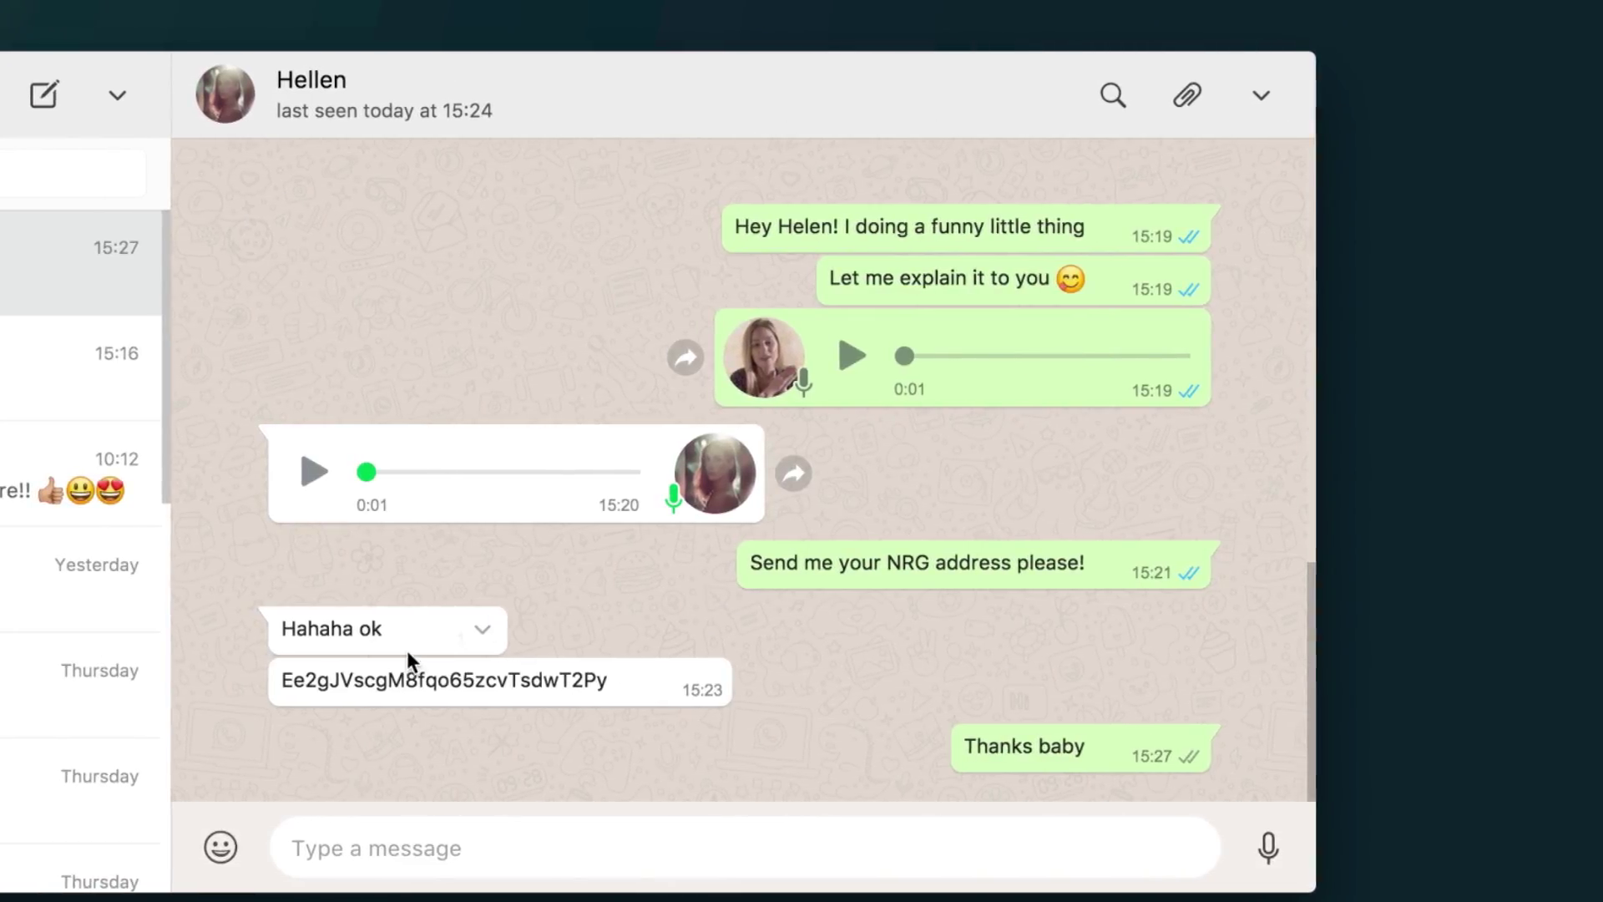
# Step: Copy the NRG address message the contact sent in the WhatsApp chat
pyautogui.moveTo(279, 679); pyautogui.dragTo(613, 685)
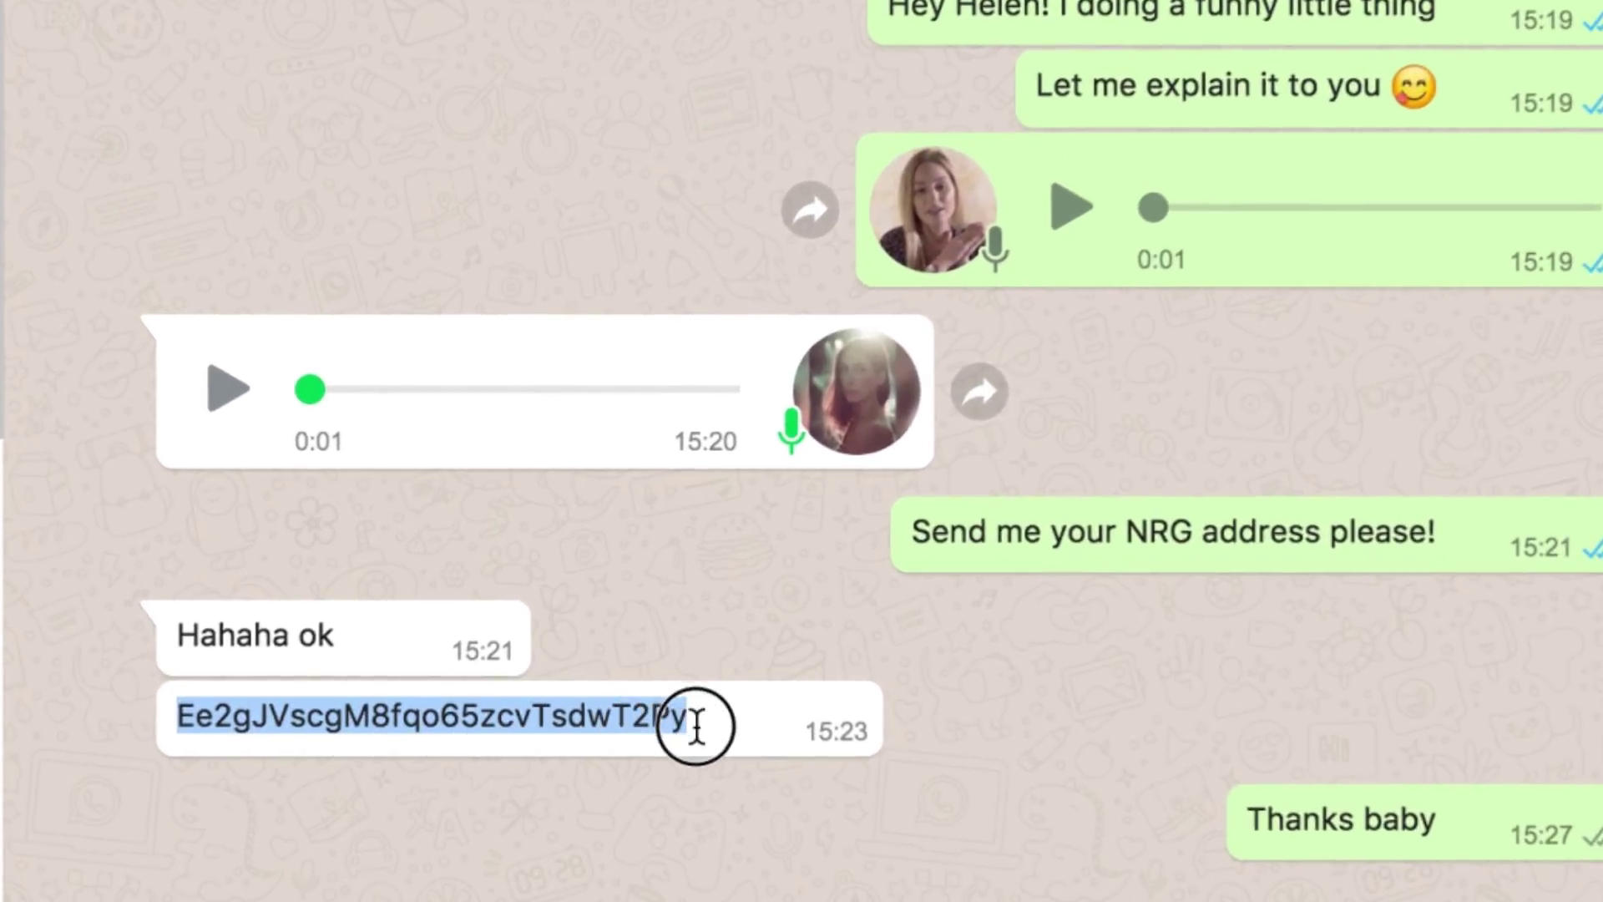
pyautogui.rightClick(622, 714)
pyautogui.click(703, 748)
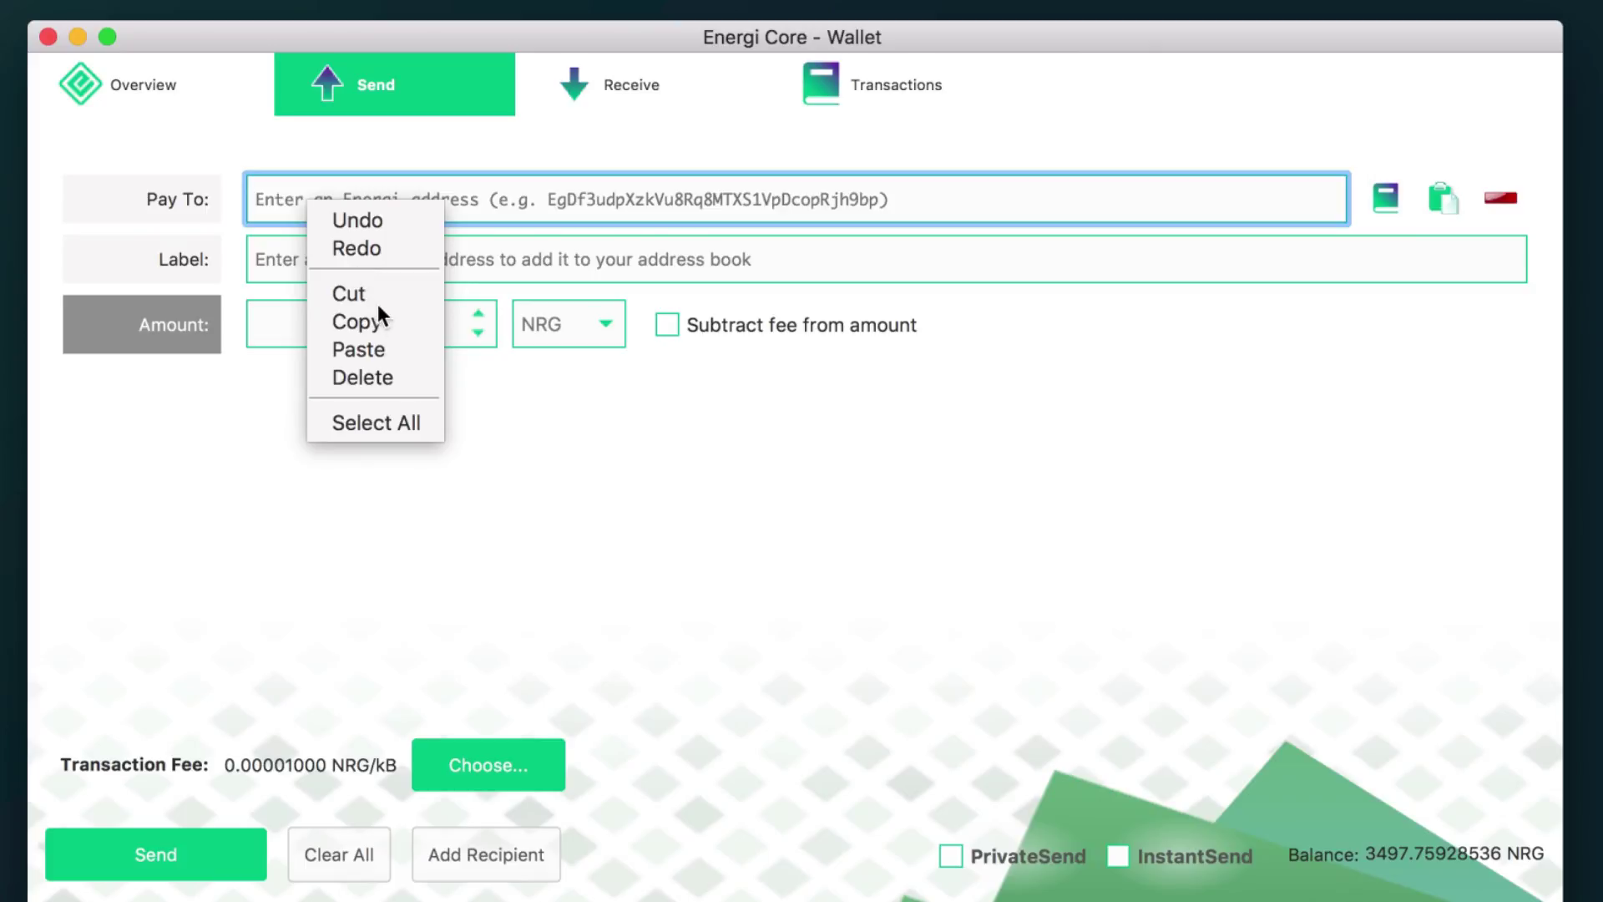
# Step: Send 10 NRG to the pasted address, labelled with the contact's name, InstantSend unticked
pyautogui.click(380, 349)
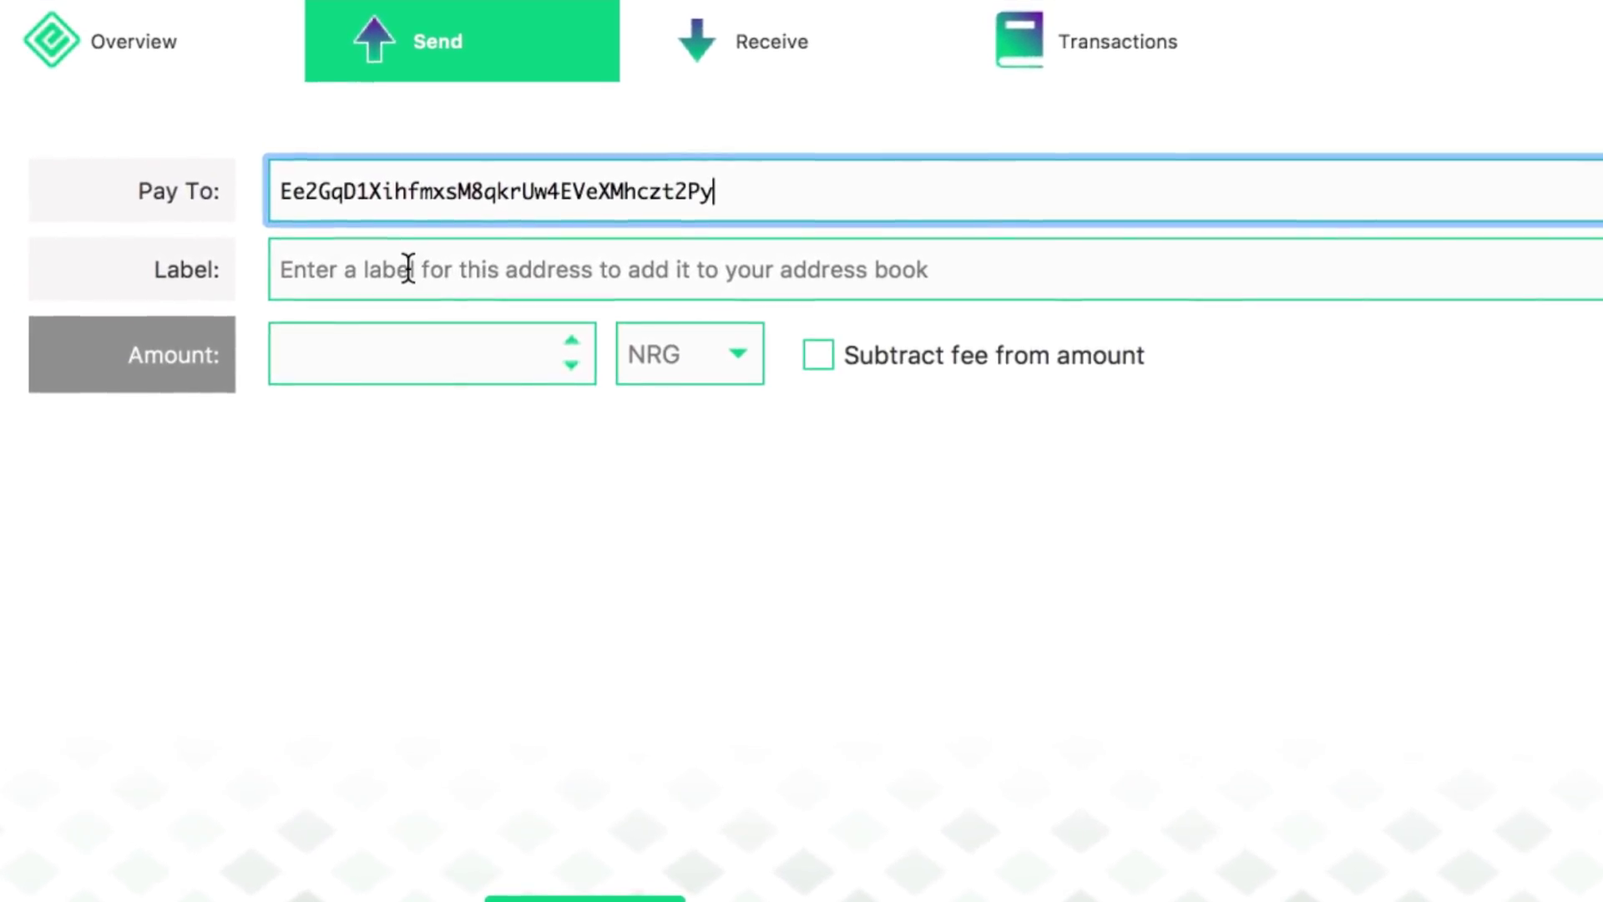
pyautogui.click(410, 270)
pyautogui.write('Helen')
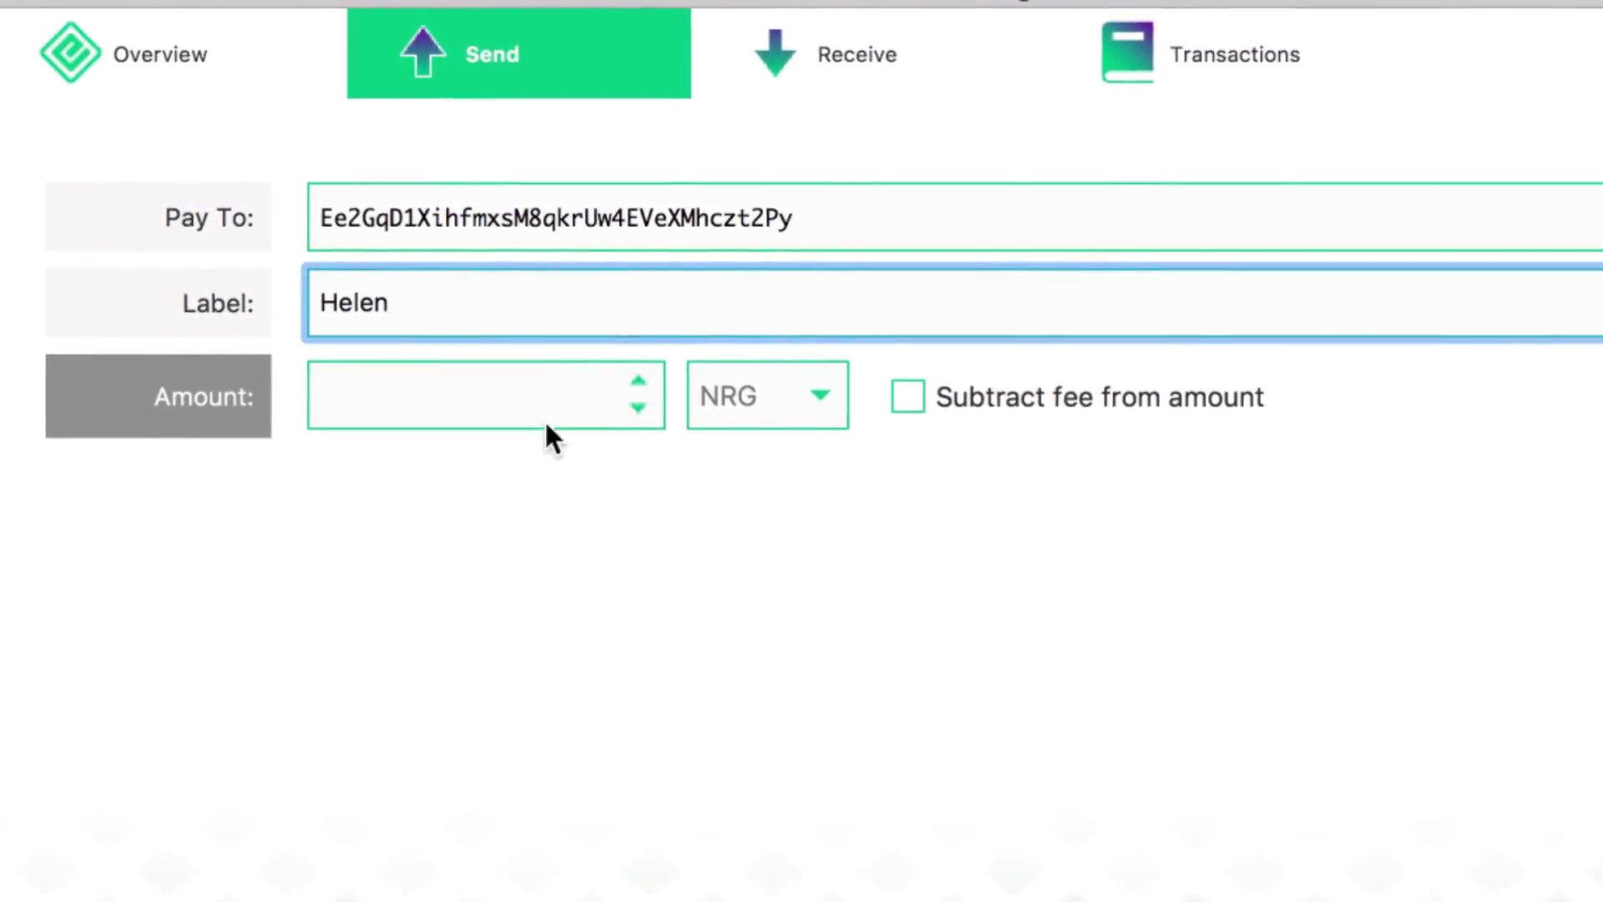
pyautogui.click(508, 382)
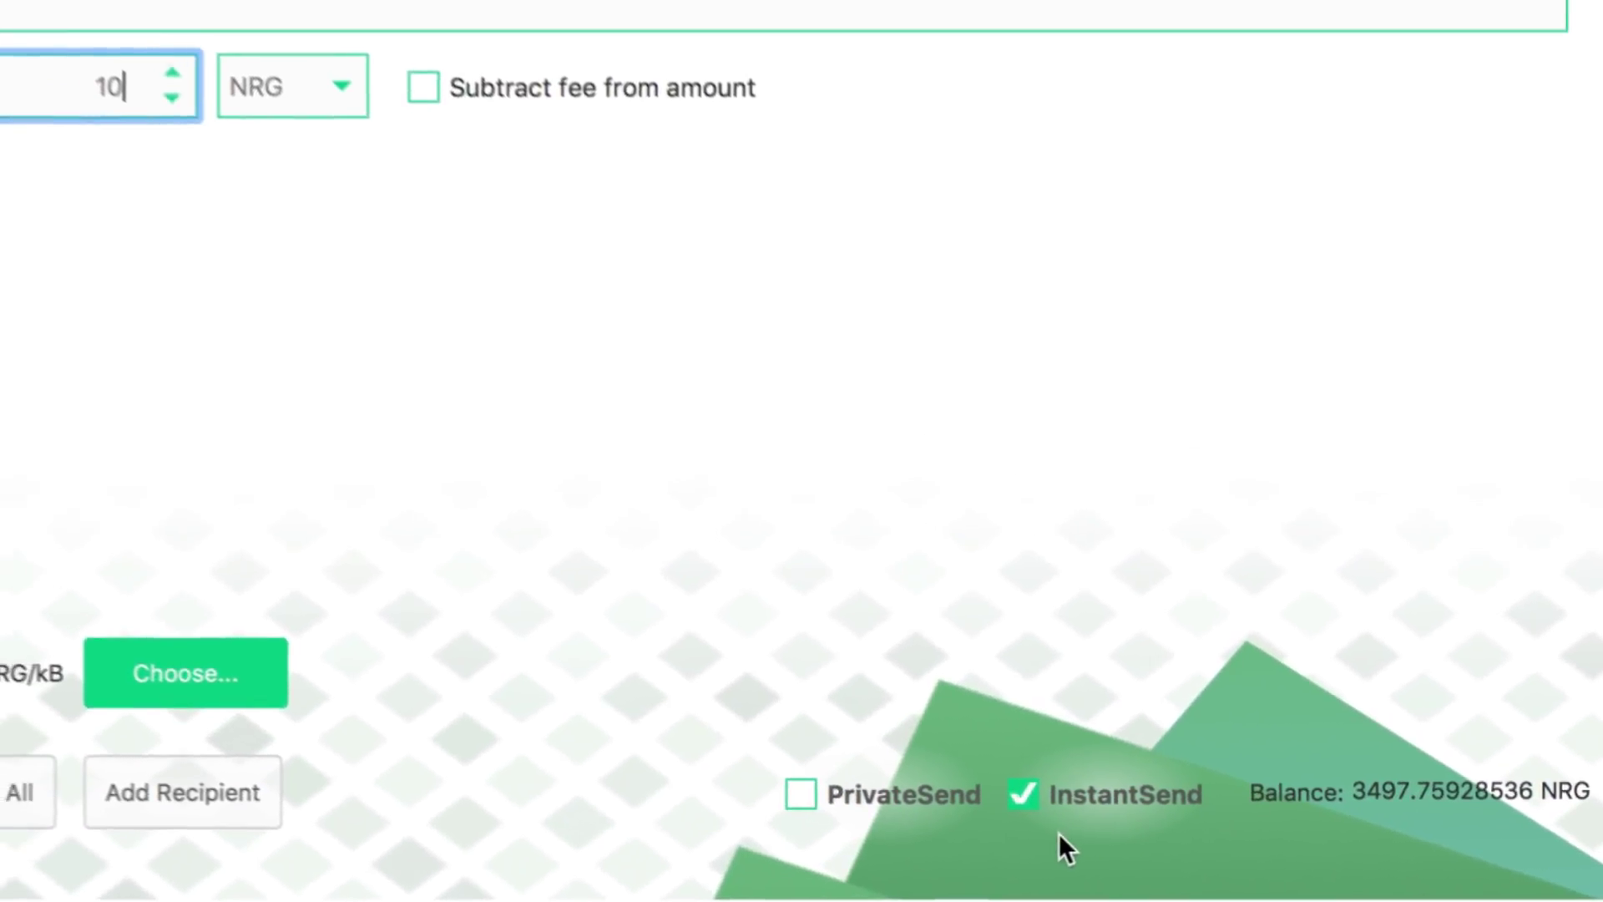
pyautogui.click(1105, 836)
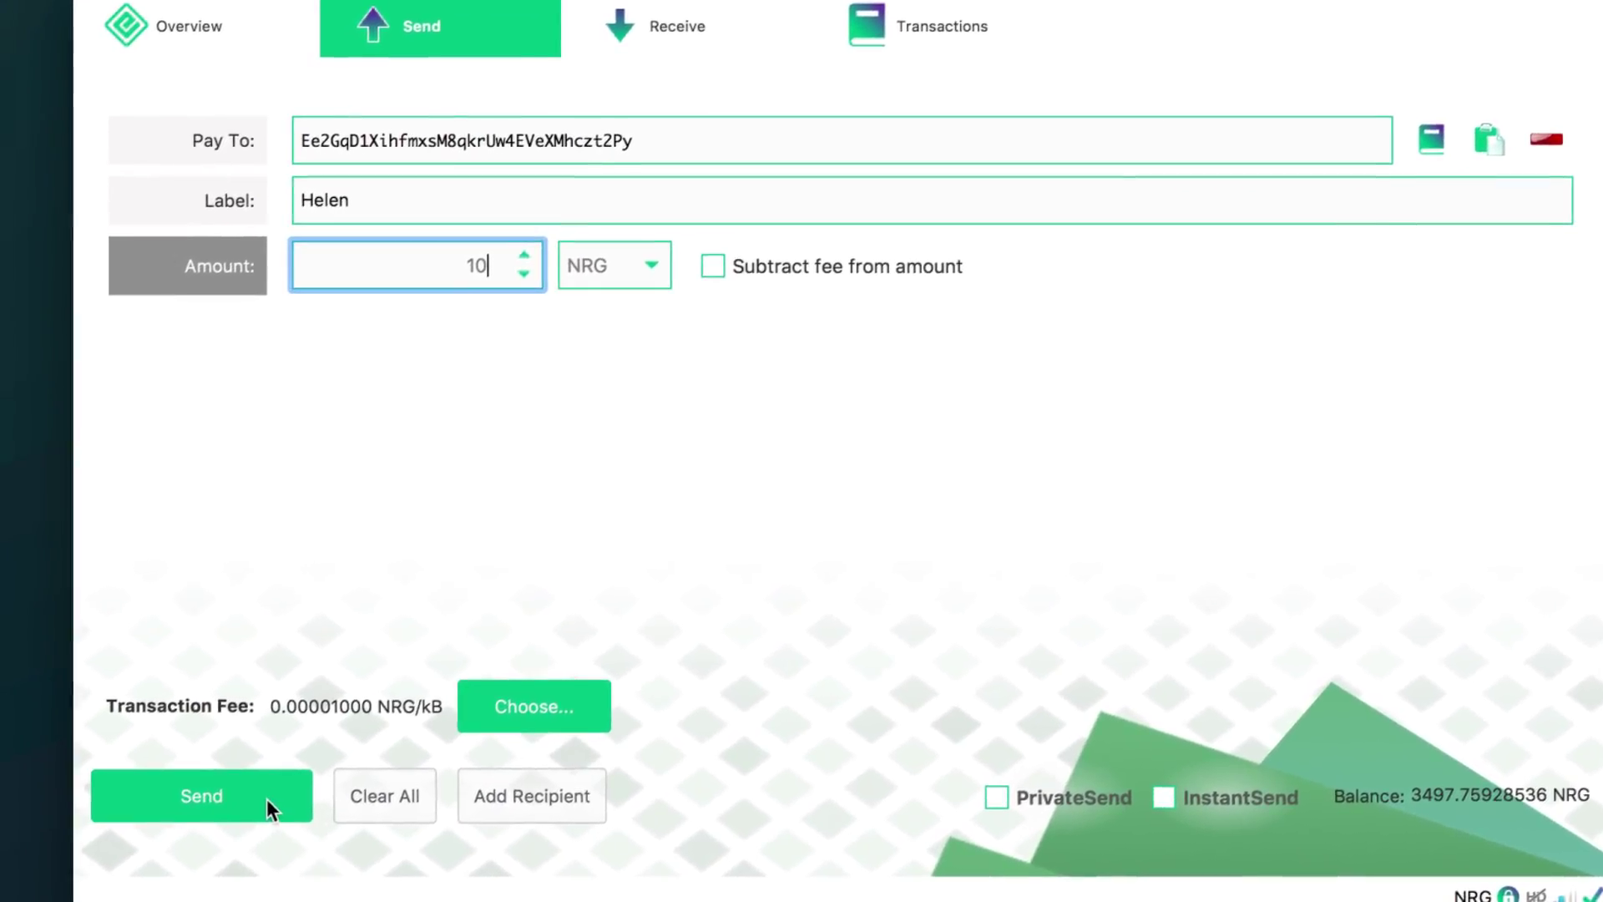
pyautogui.click(210, 797)
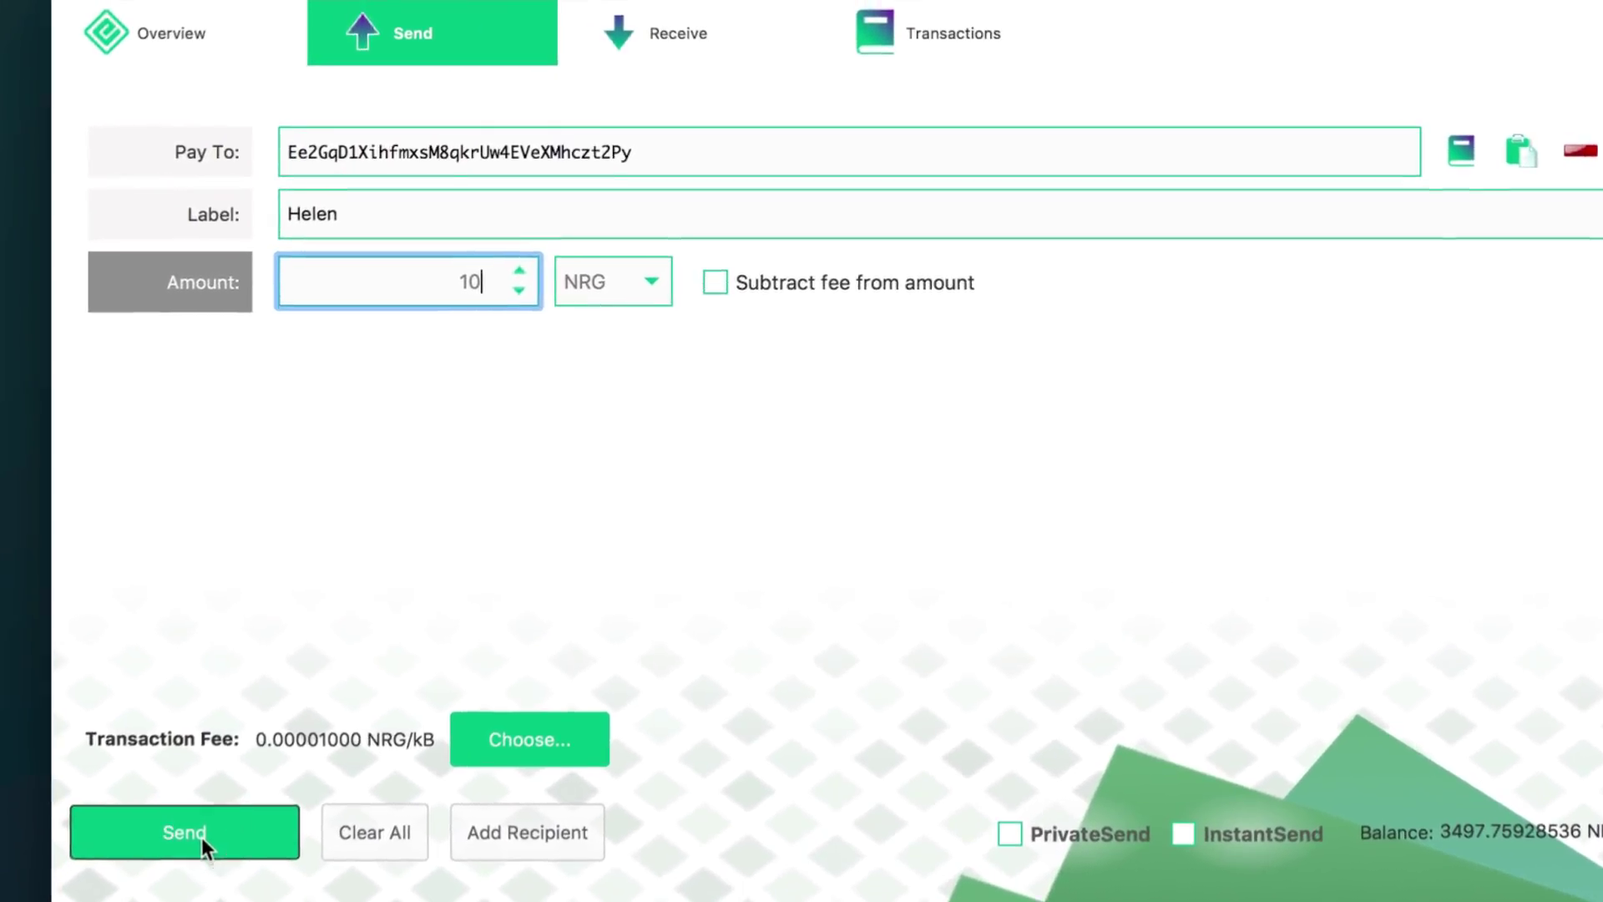
# Step: Confirm the 10 NRG payment with Yes
pyautogui.click(1047, 605)
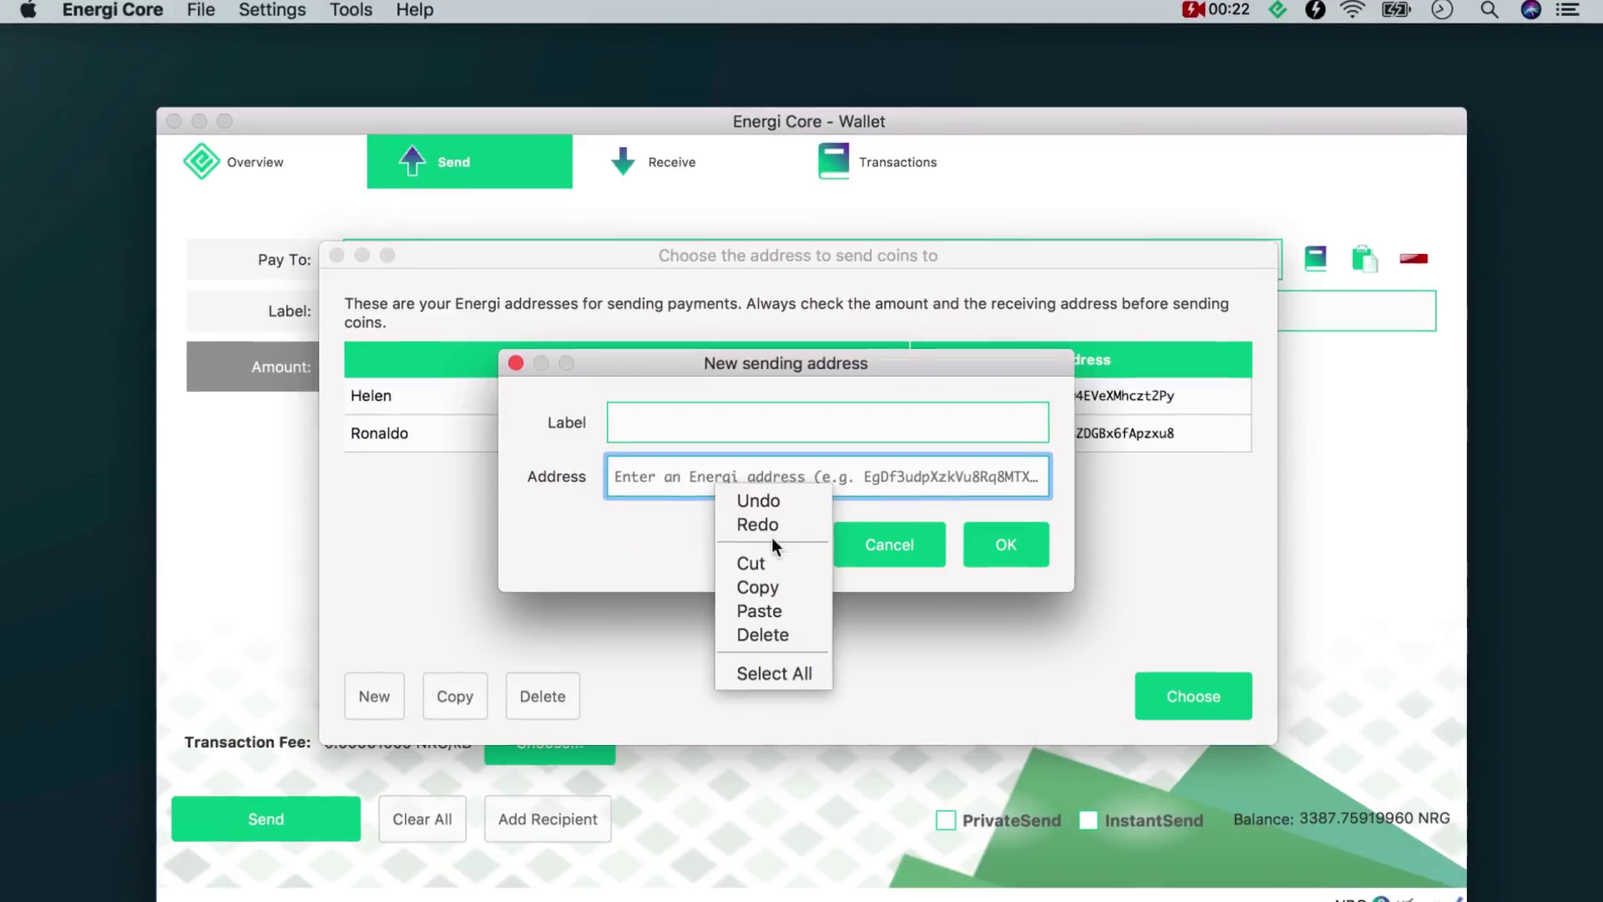
# Step: Save a new sending address with the pasted address and label 'Type the name you want'
pyautogui.click(761, 610)
pyautogui.click(893, 472)
pyautogui.click(585, 462)
pyautogui.click(876, 392)
pyautogui.write('Type the name you want')
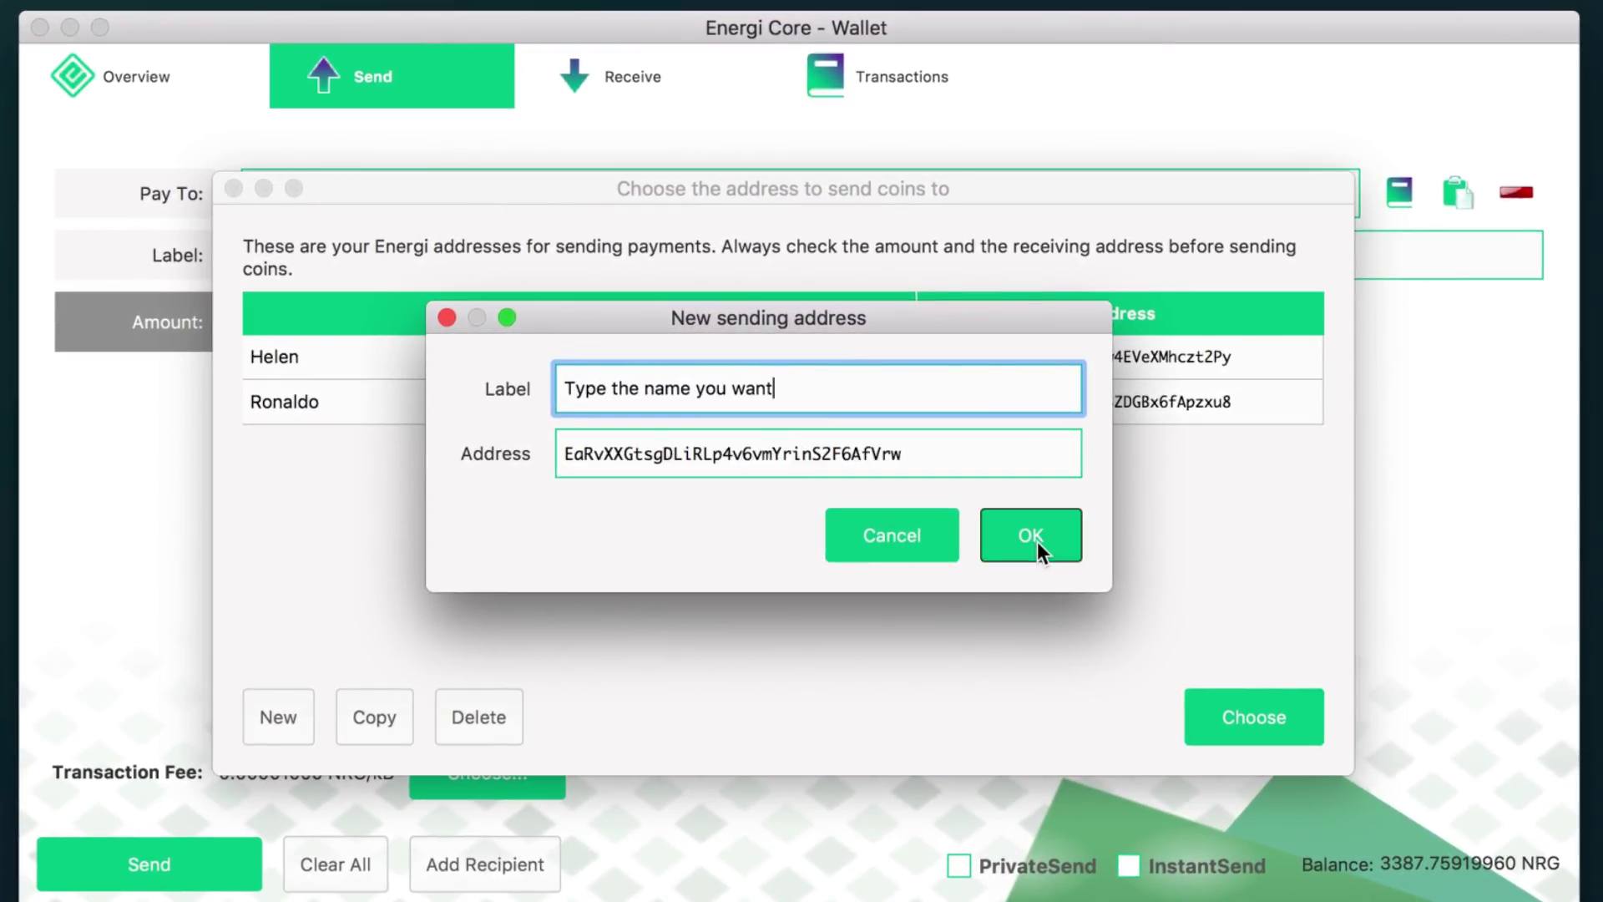
pyautogui.click(1037, 541)
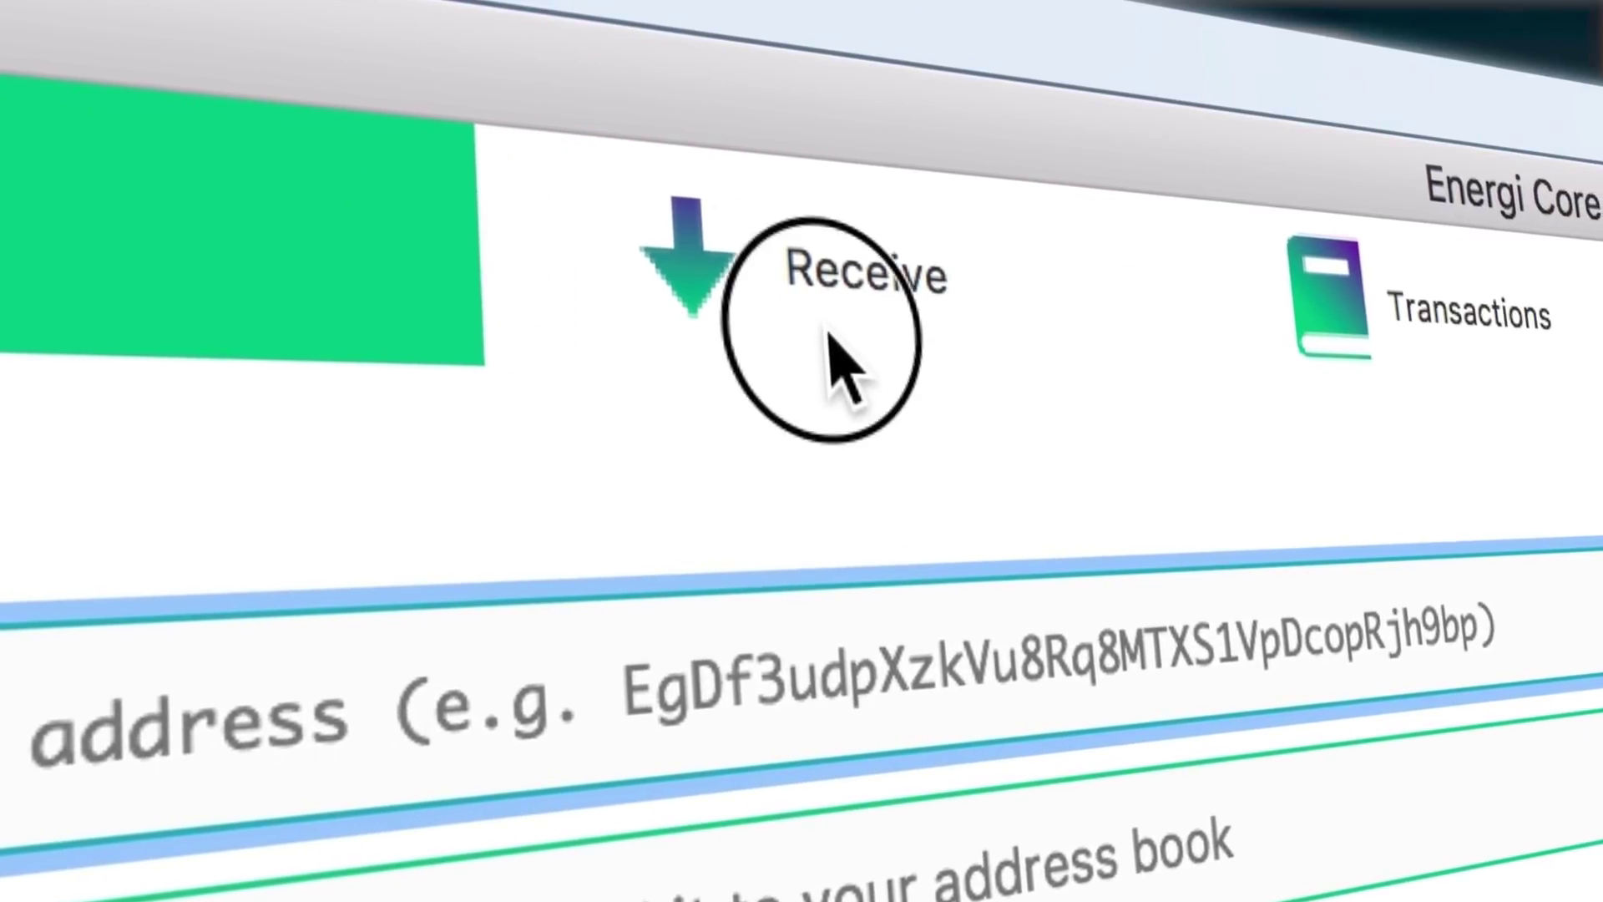
# Step: Switch to the Receive payment request form
pyautogui.click(830, 336)
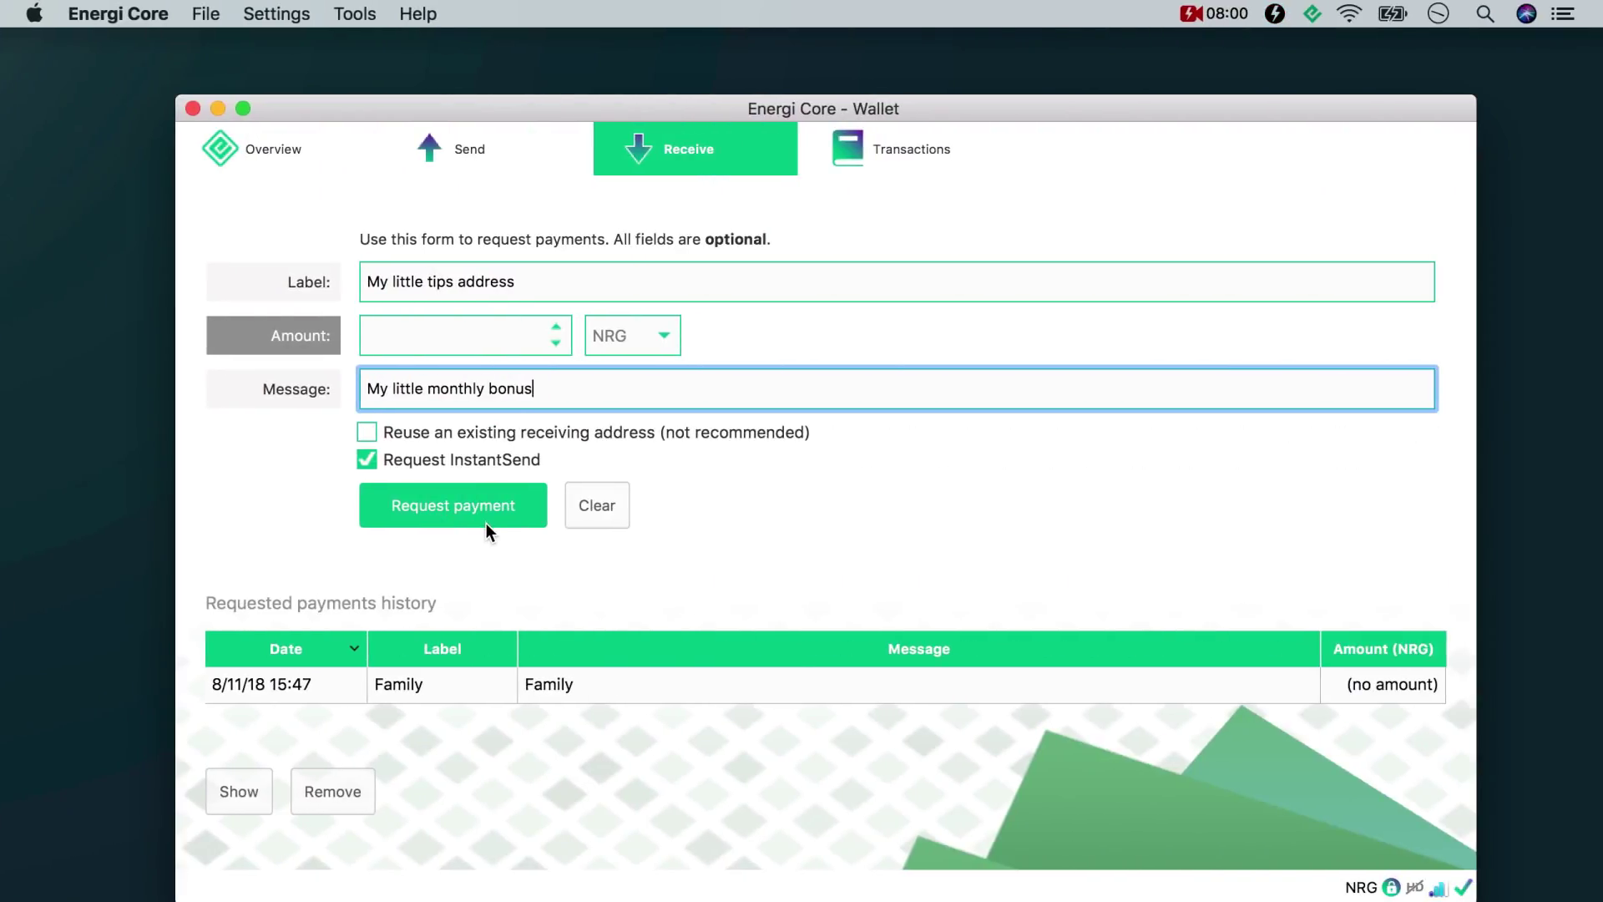
# Step: Create the My little tips address request and reopen its details from Requested payments history
pyautogui.click(486, 518)
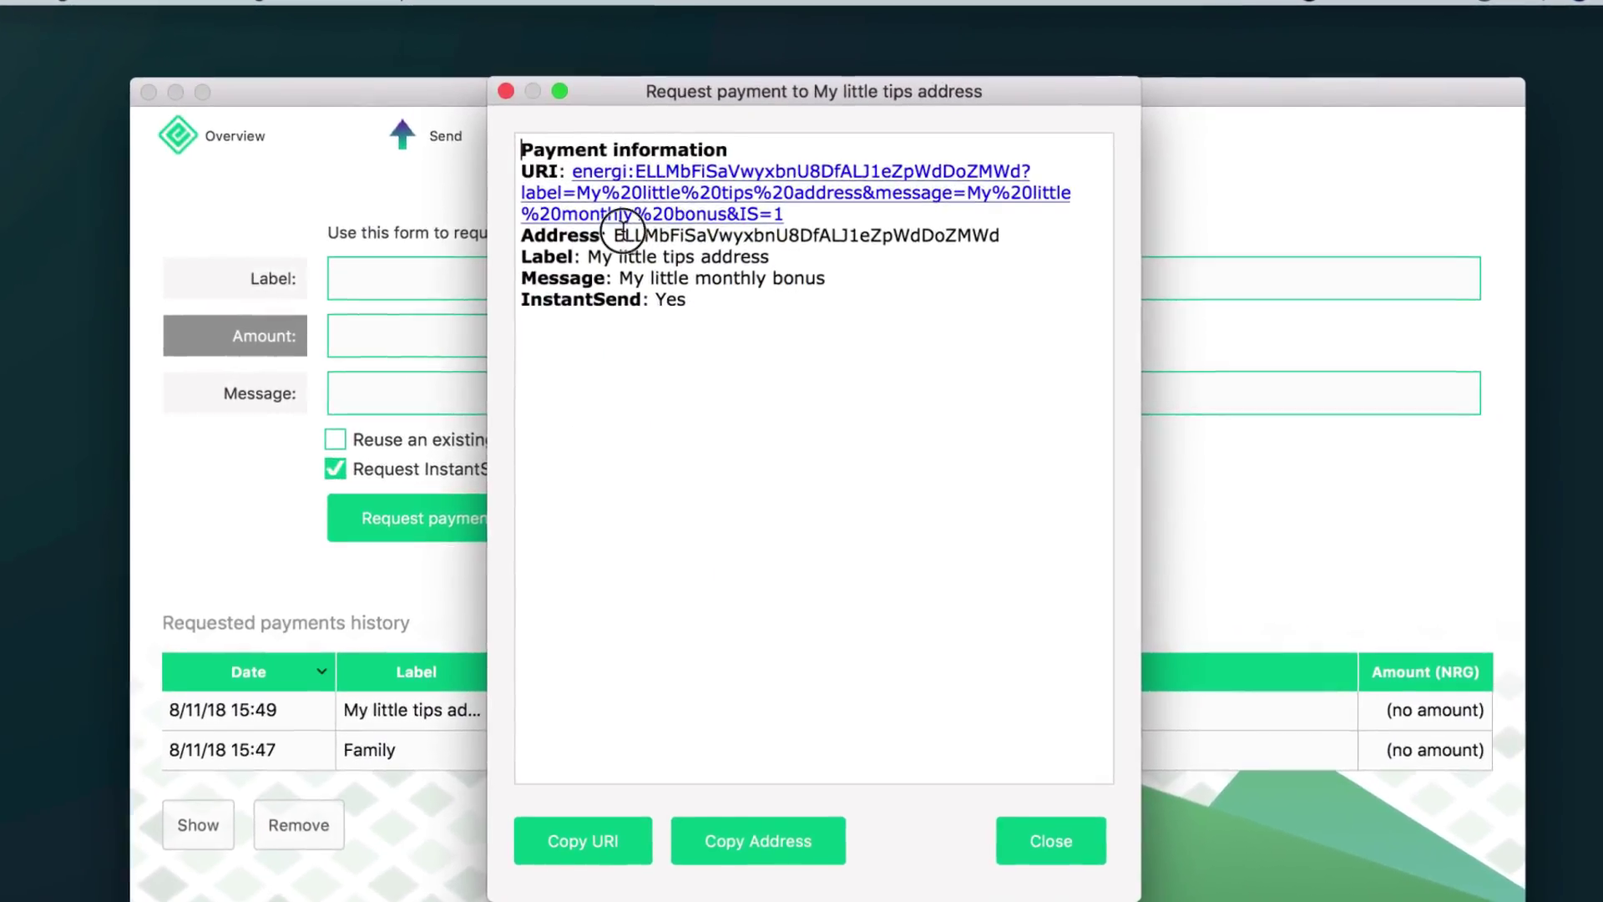
pyautogui.doubleClick(632, 241)
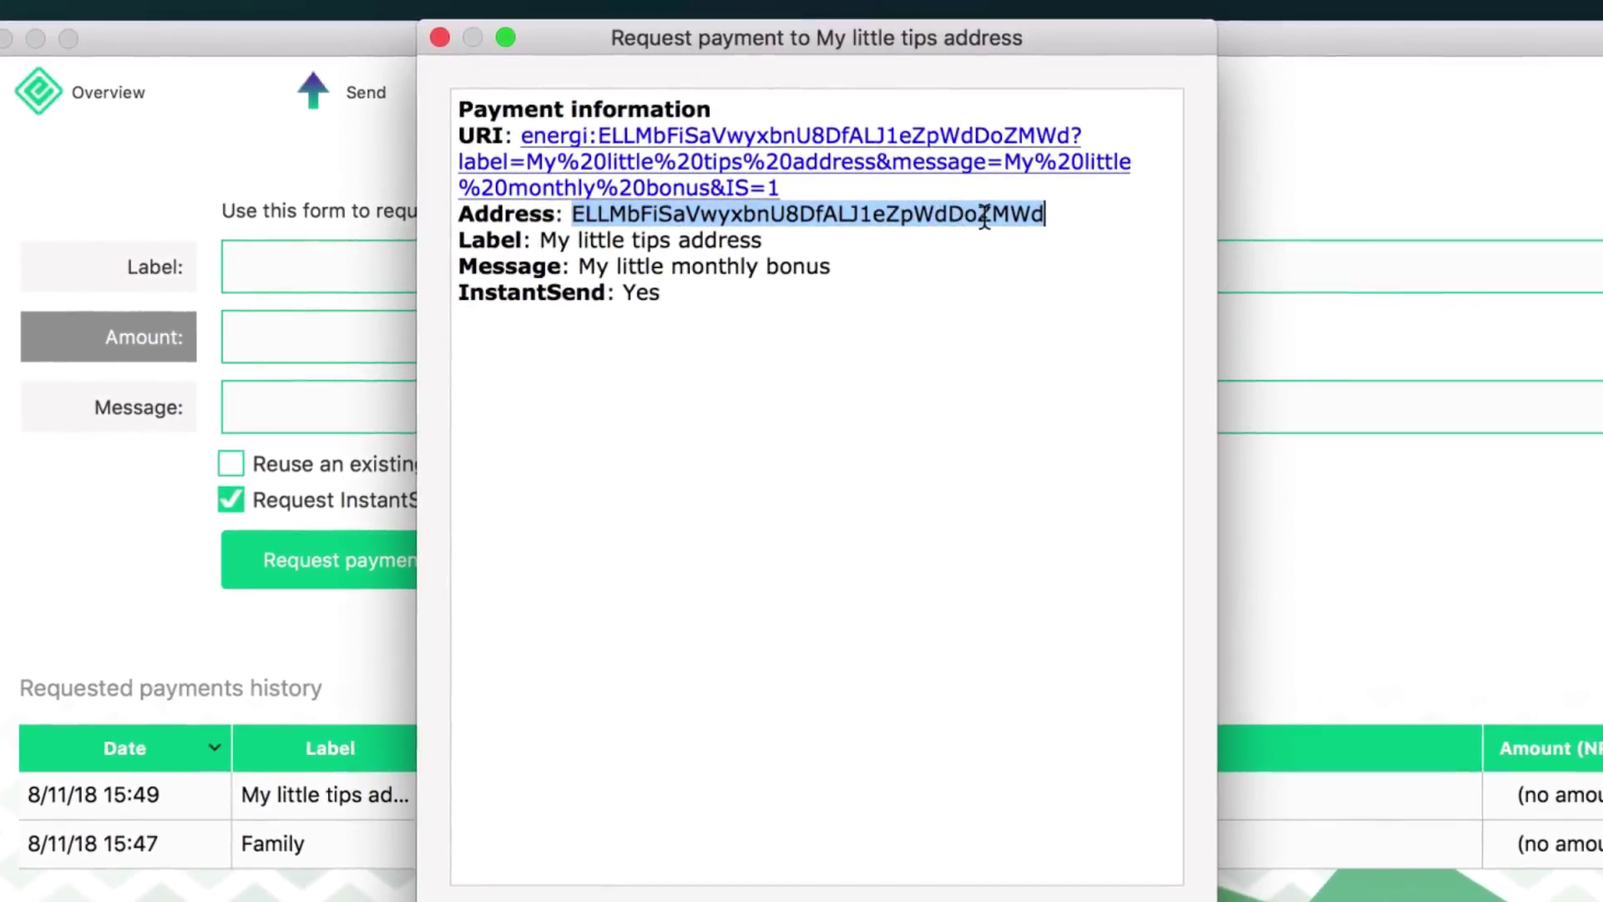
pyautogui.click(439, 37)
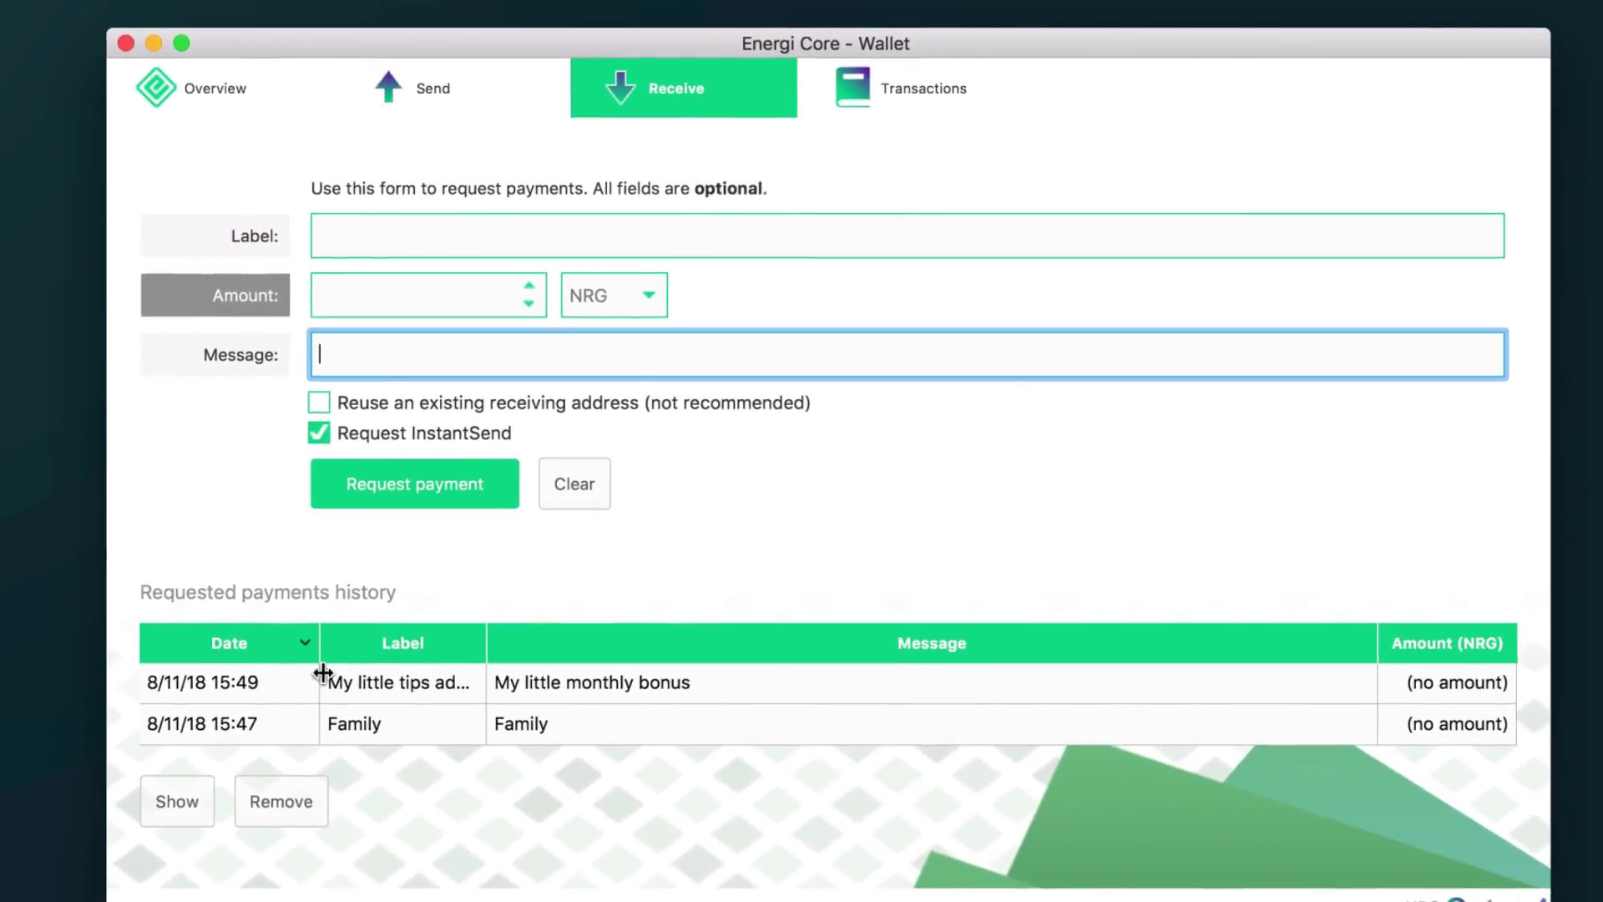
pyautogui.doubleClick(401, 685)
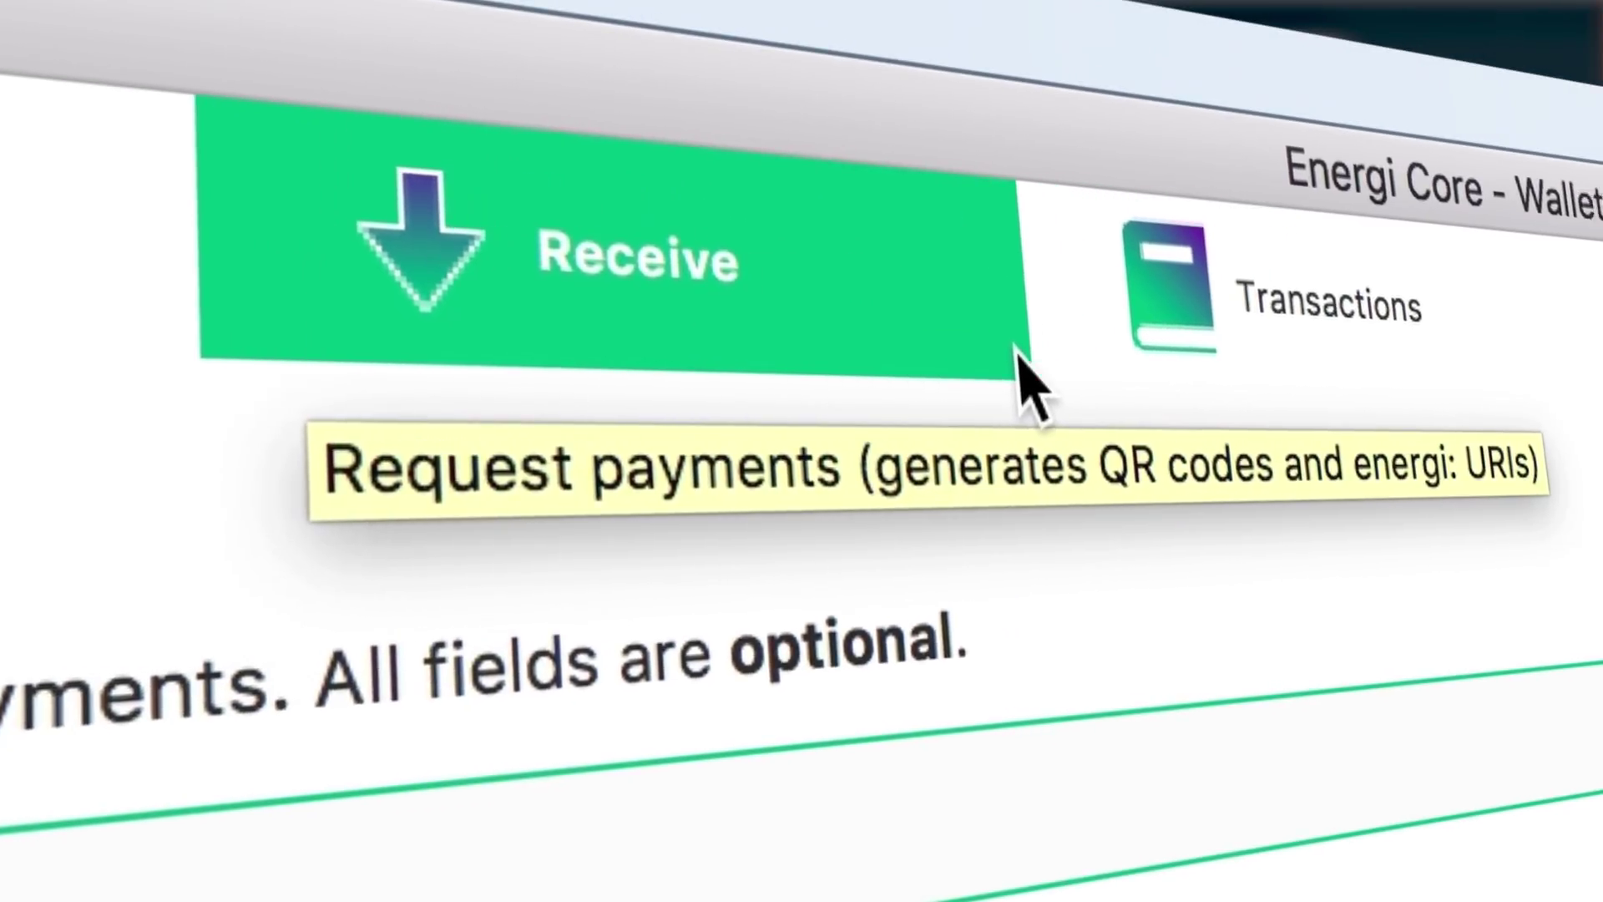
# Step: Show the Transactions page listing sent and received NRG payments
pyautogui.click(1133, 355)
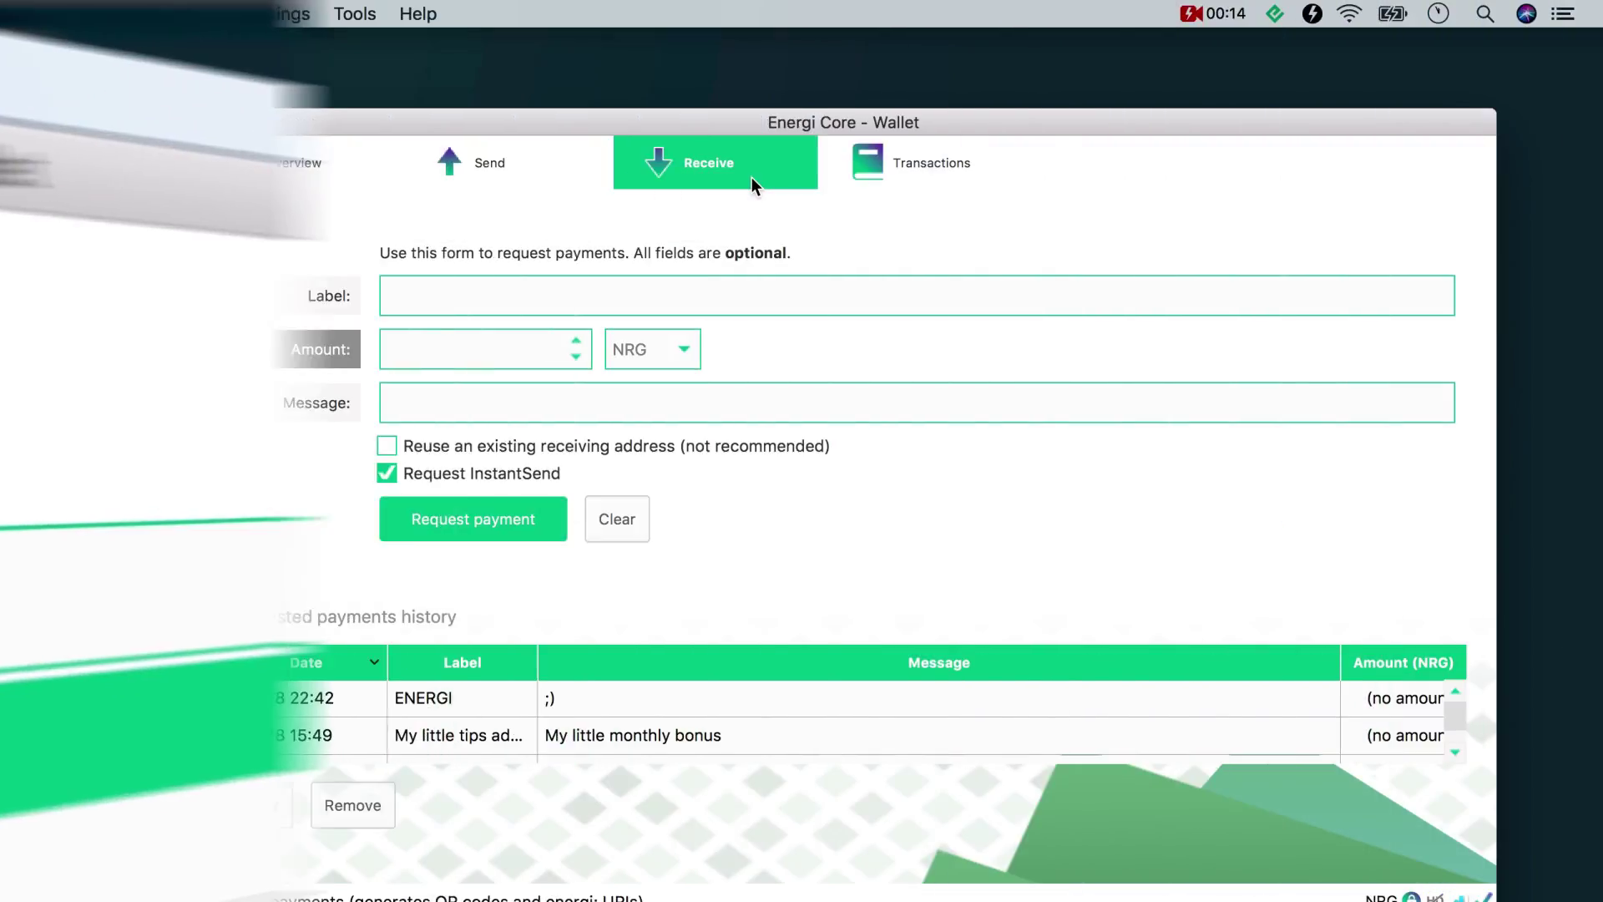
pyautogui.click(989, 318)
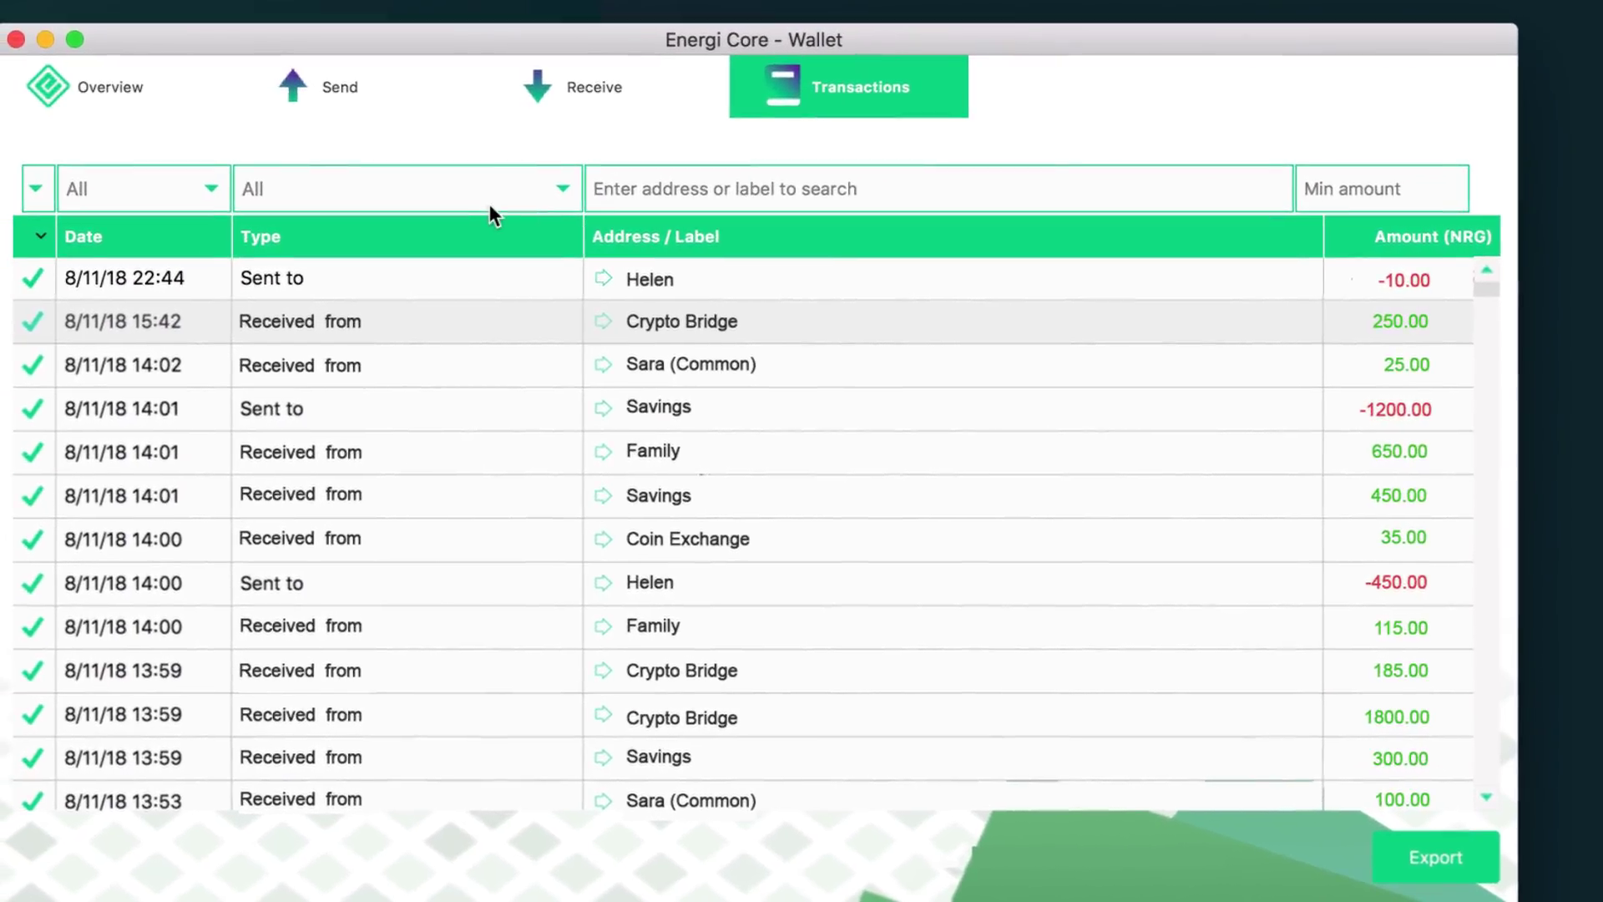
# Step: Open the 8/11/18 15:42 transaction's details and select its recipient address and debited amount
pyautogui.click(194, 325)
pyautogui.doubleClick(274, 310)
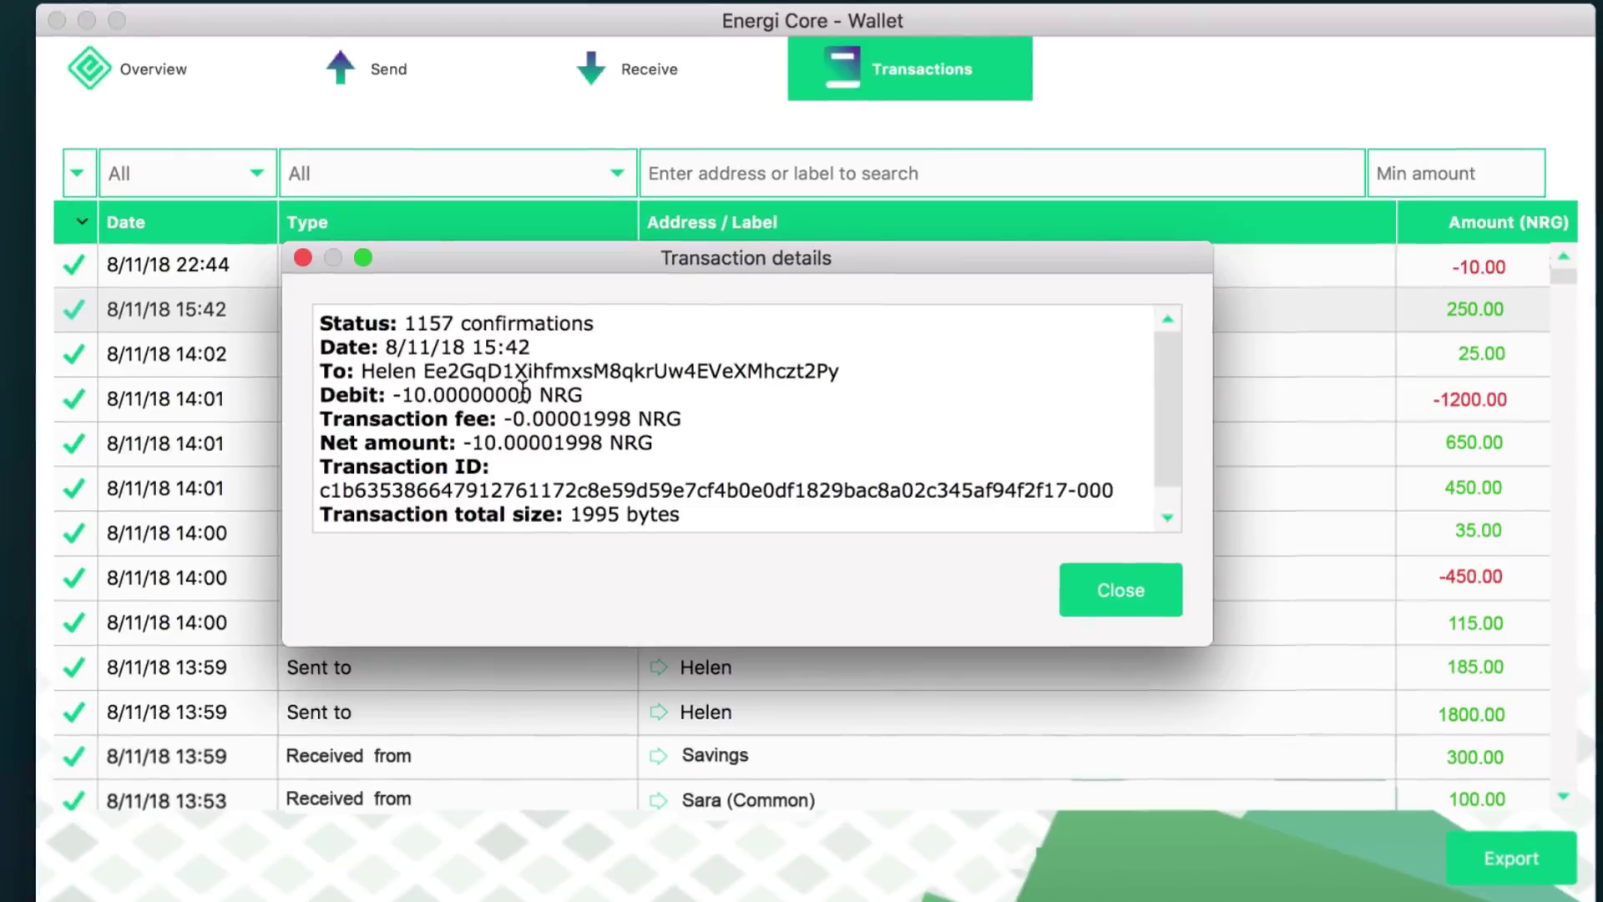
pyautogui.doubleClick(450, 367)
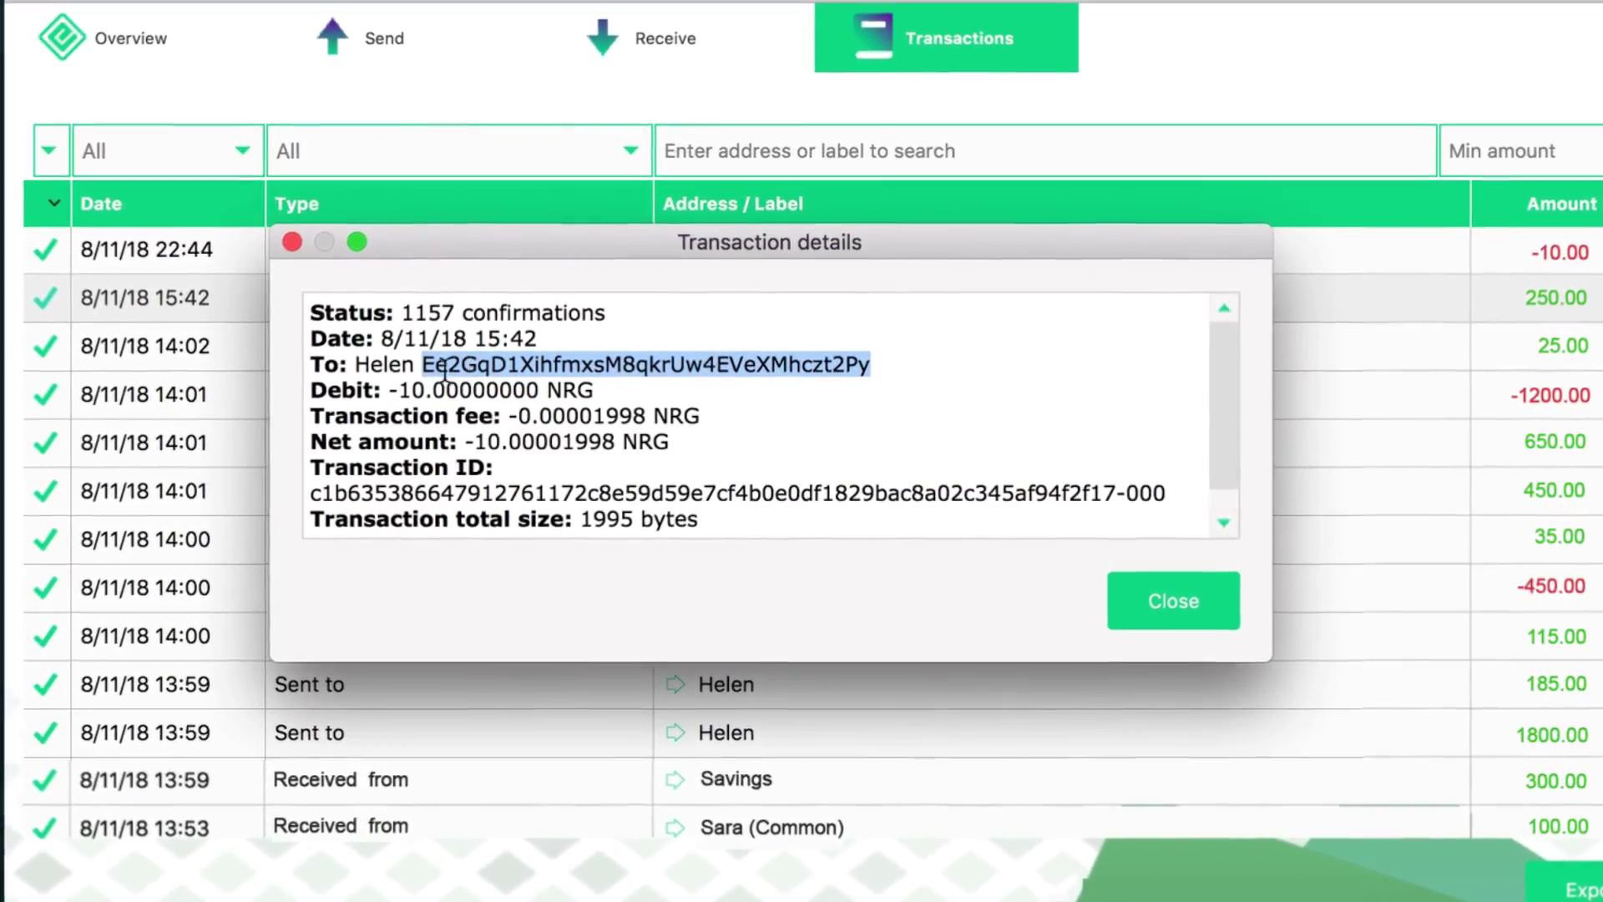
pyautogui.doubleClick(409, 392)
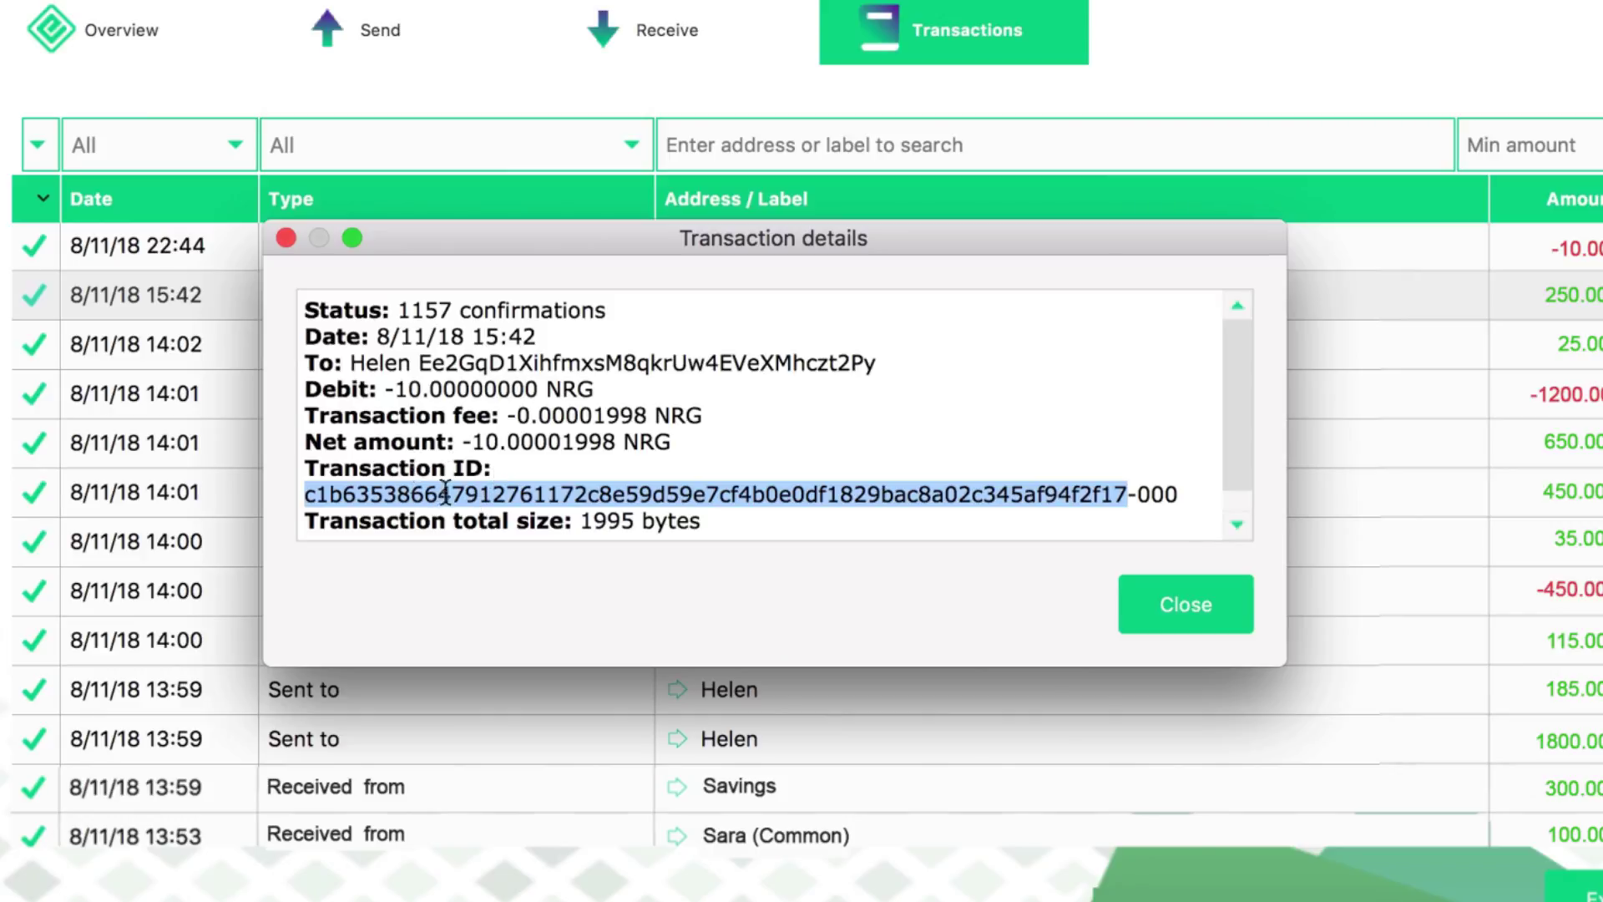
pyautogui.scroll(-1, 447, 482)
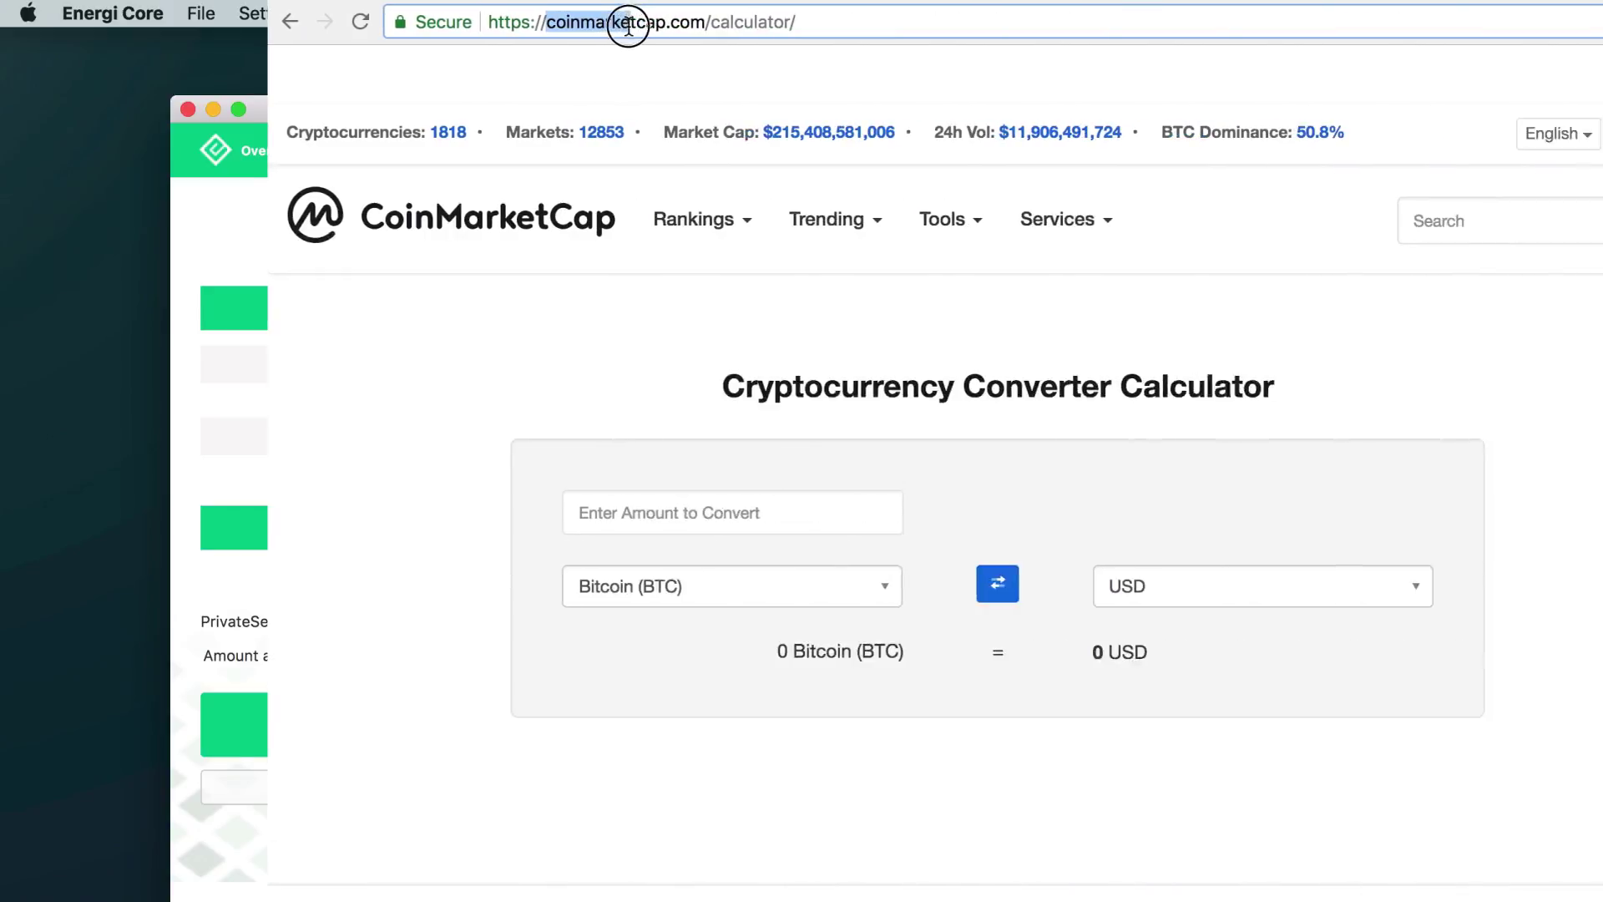
# Step: In the CoinMarketCap converter, pick Energi (NRG) and paste 3487 to get 7568 USD
pyautogui.moveTo(278, 21); pyautogui.dragTo(419, 34)
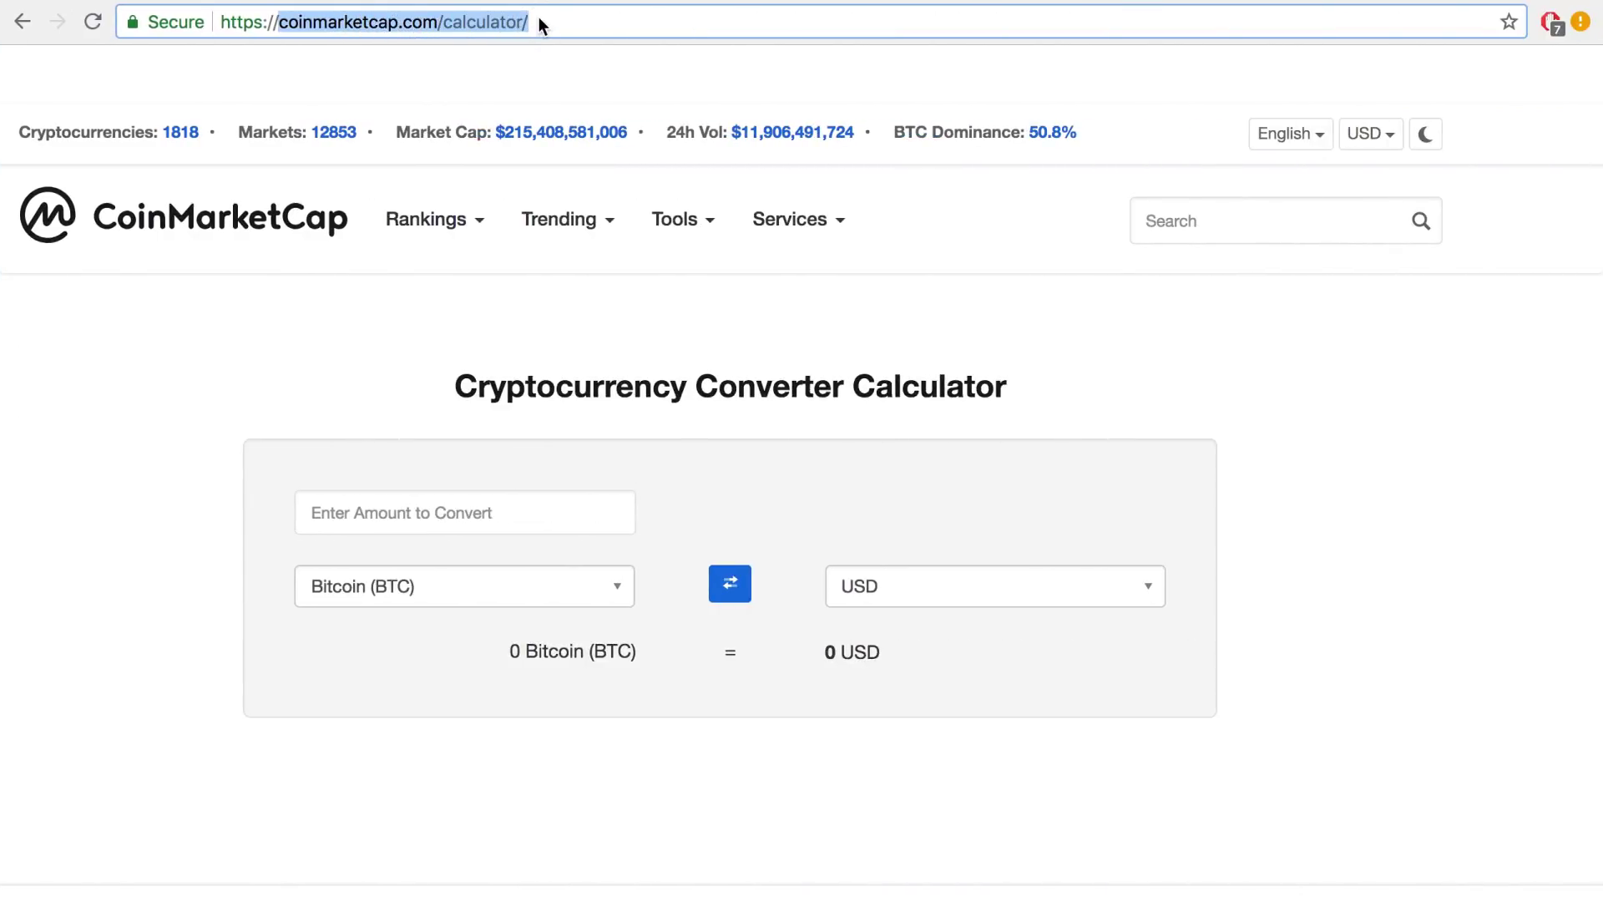
pyautogui.click(465, 586)
pyautogui.write('NRG')
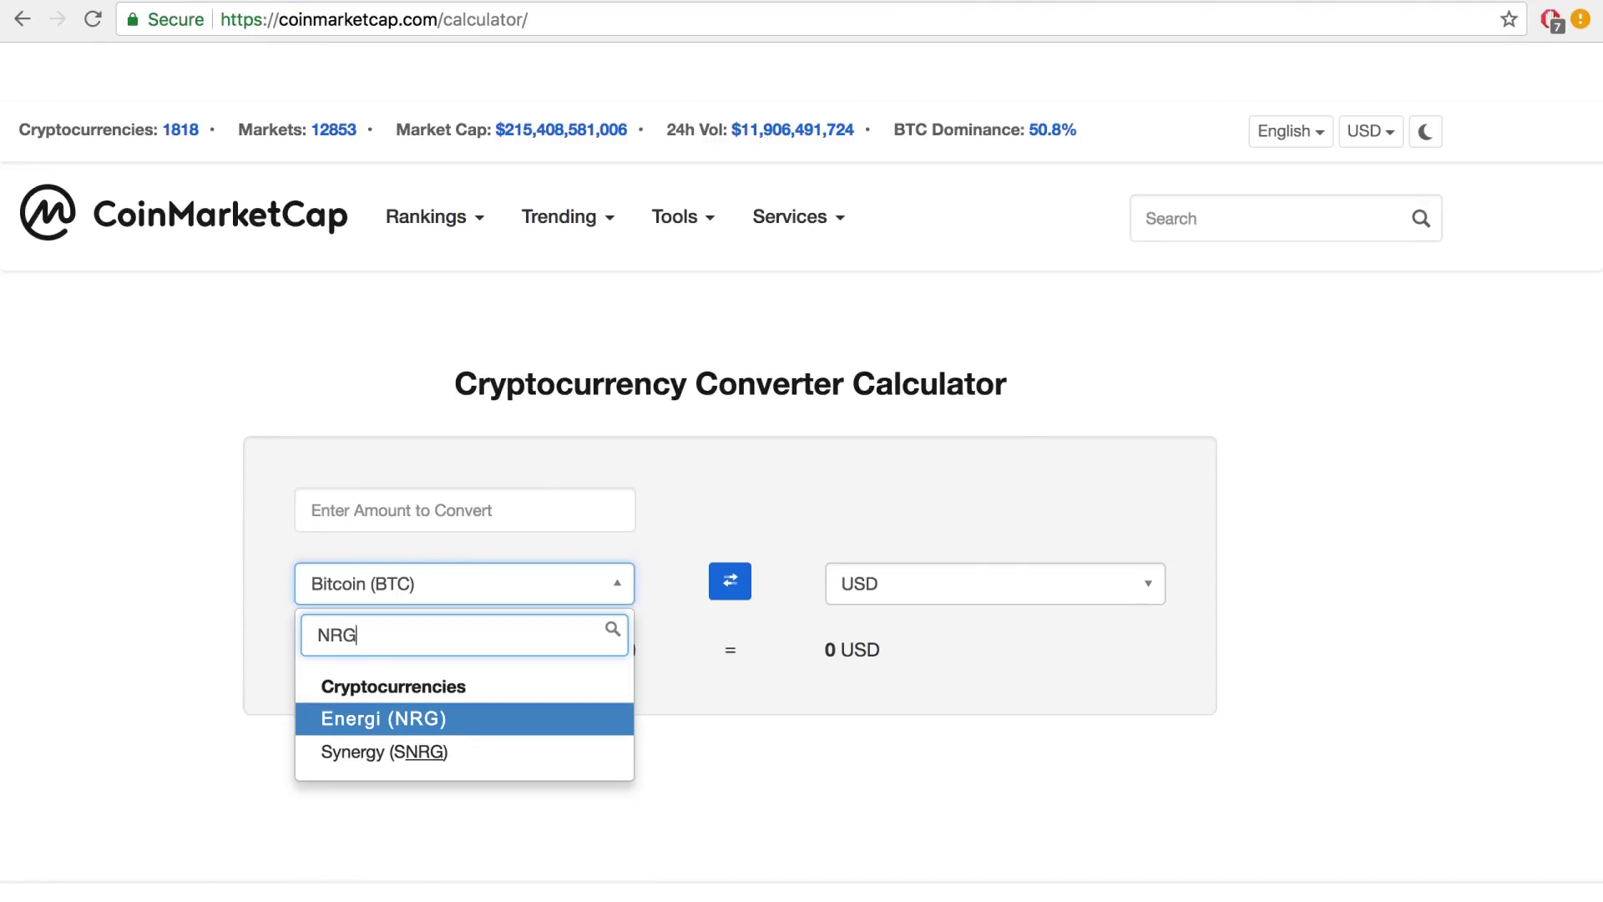
pyautogui.click(516, 733)
pyautogui.rightClick(538, 517)
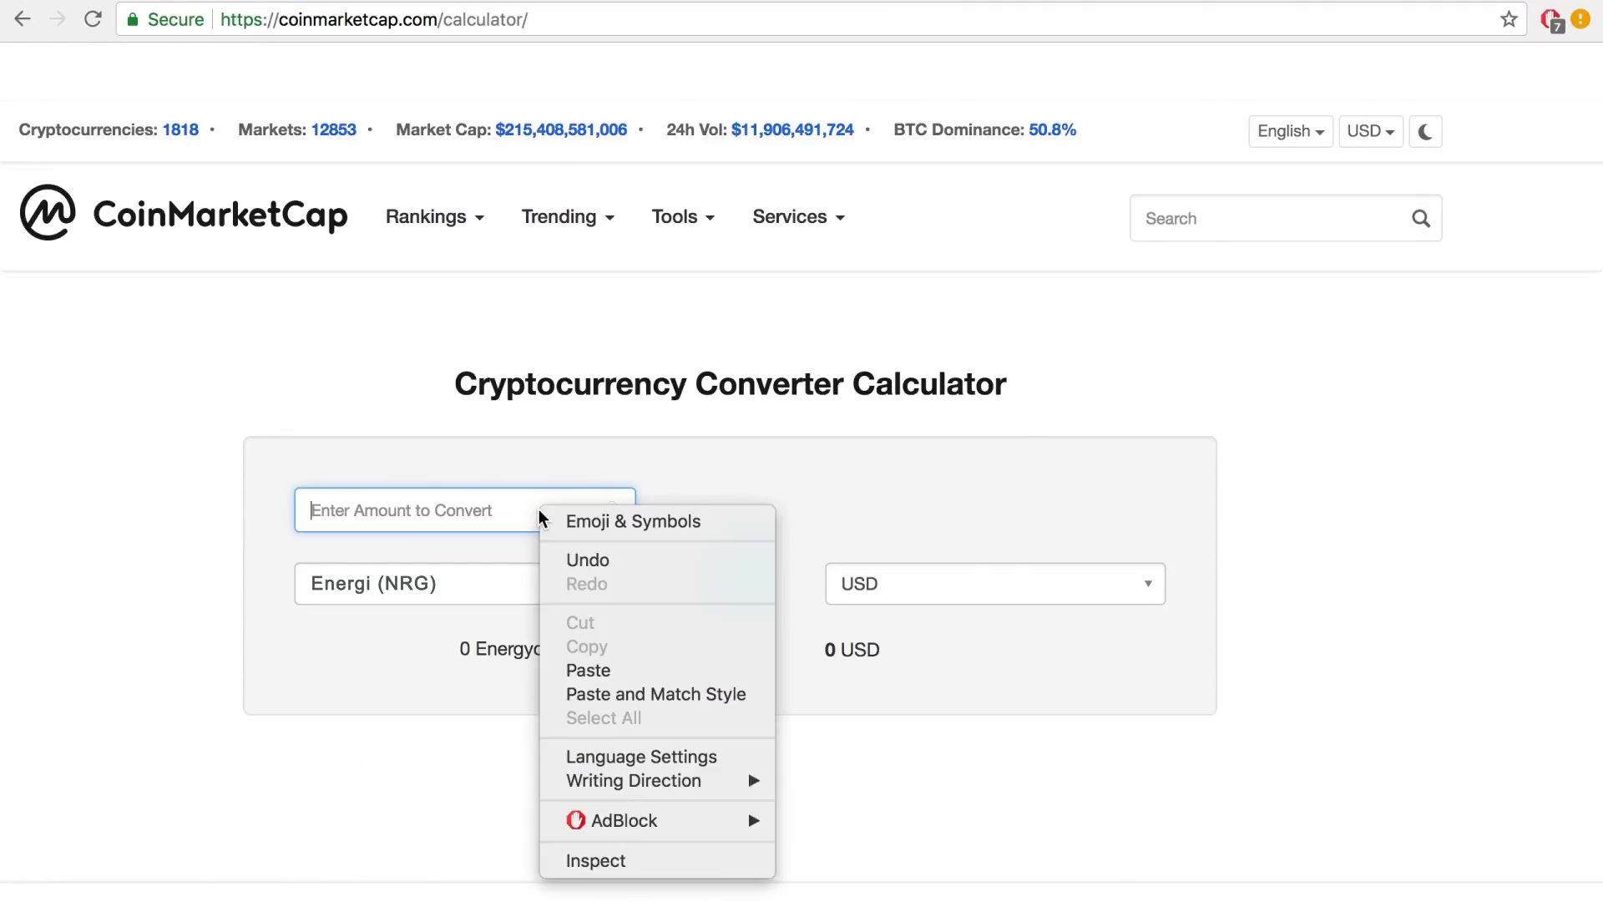
pyautogui.click(602, 671)
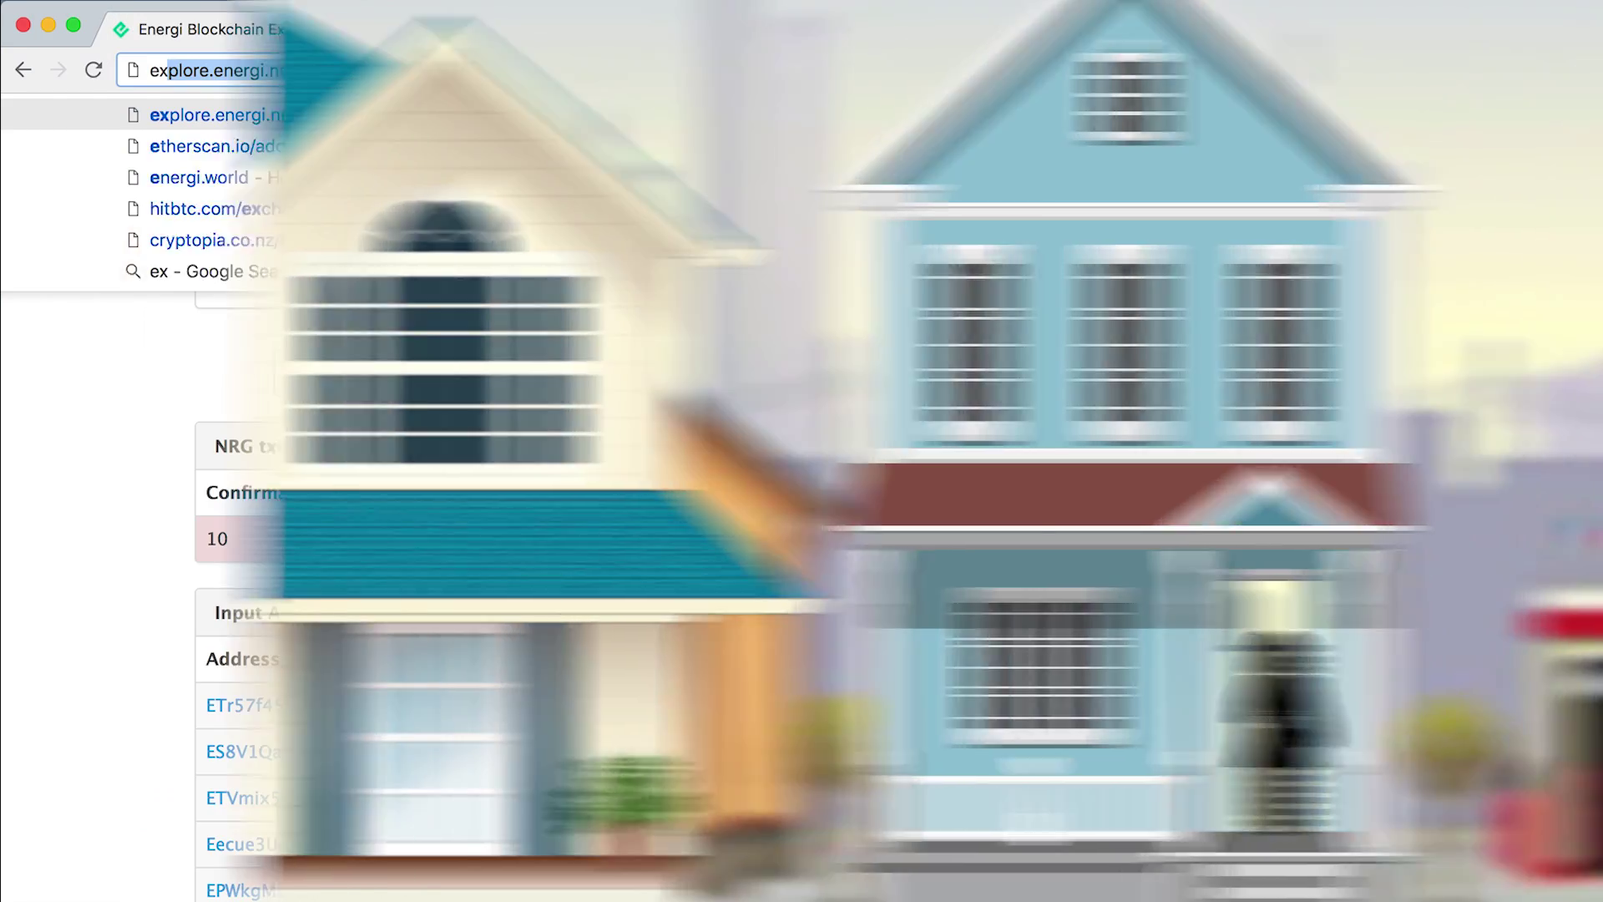
# Step: Open explore.energi.network and search the copied transaction ID to view its 10 NRG details
pyautogui.press('Return')
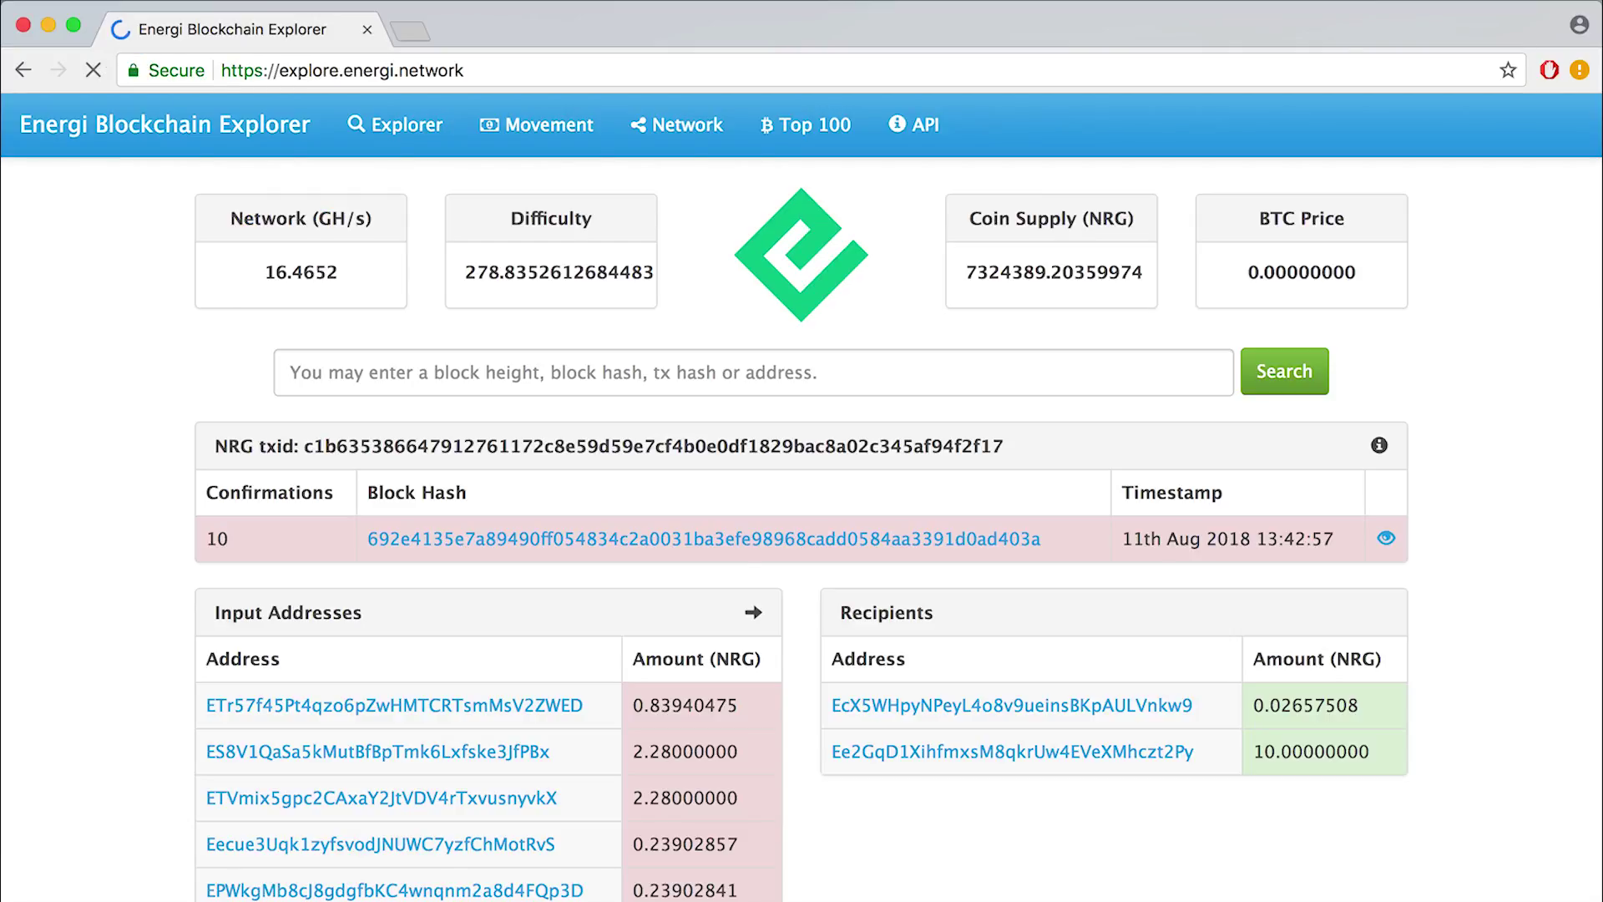
pyautogui.click(392, 376)
pyautogui.press('super+v')
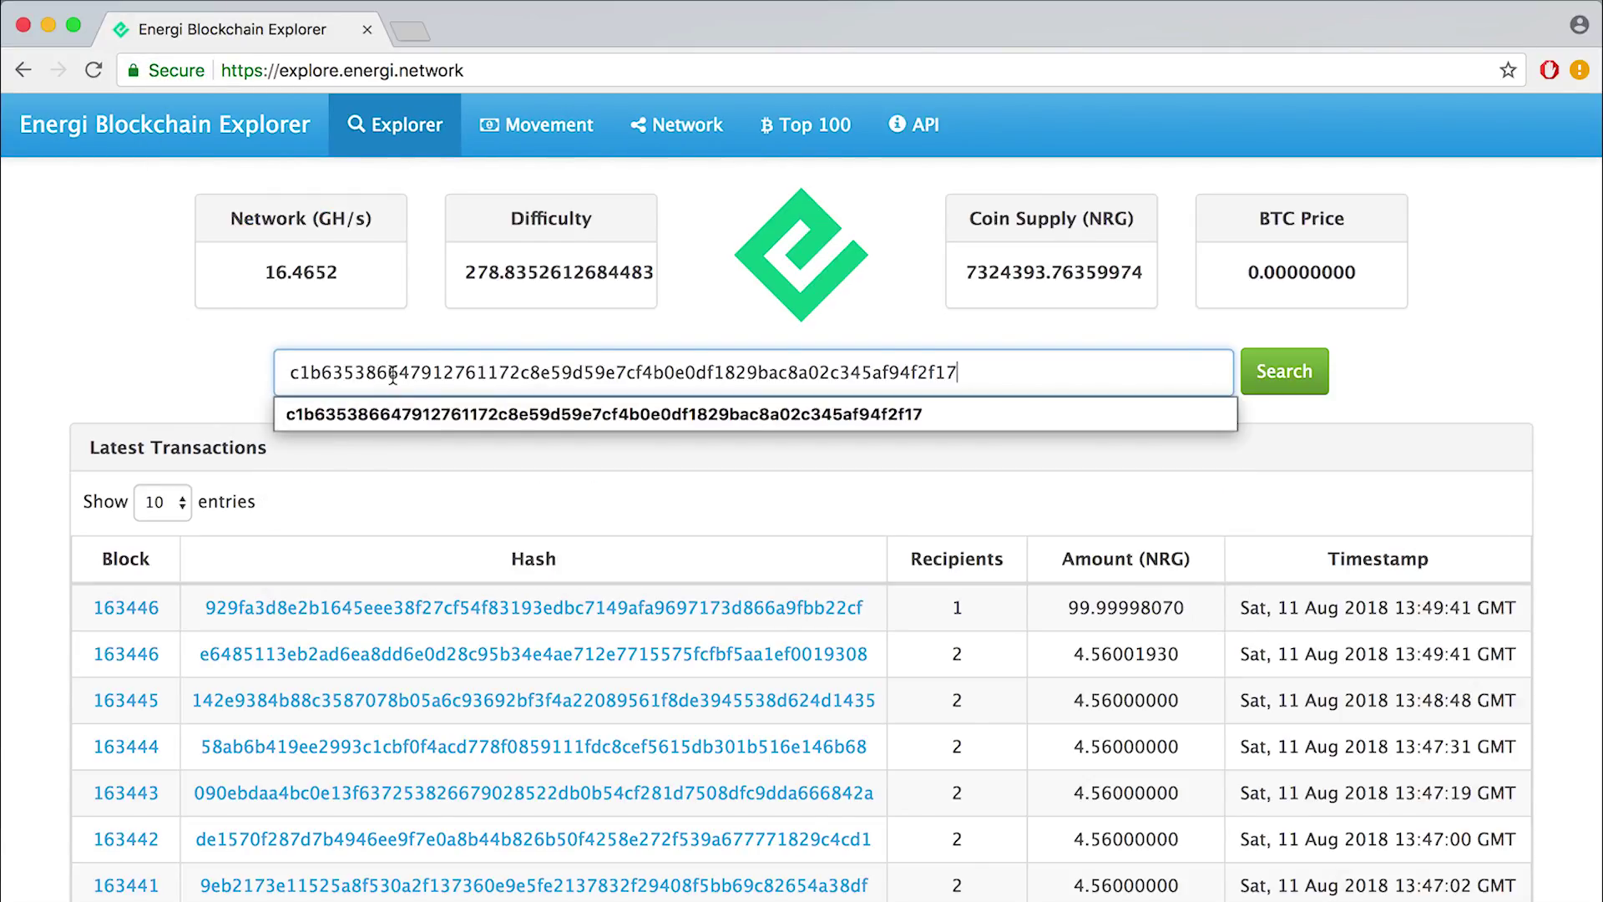
pyautogui.press('Return')
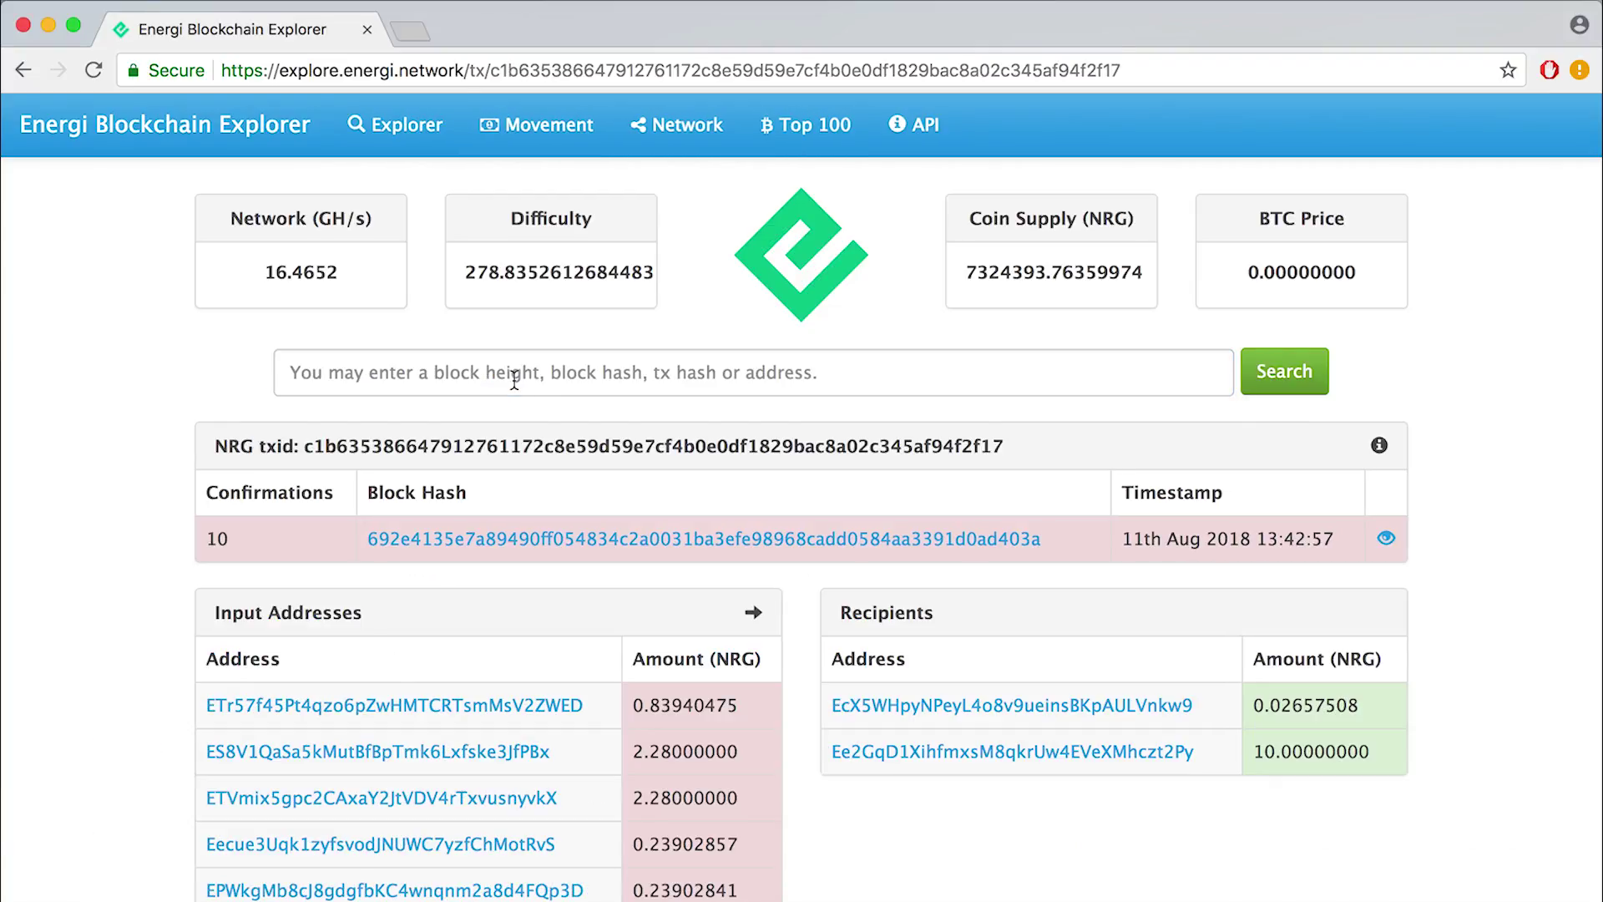